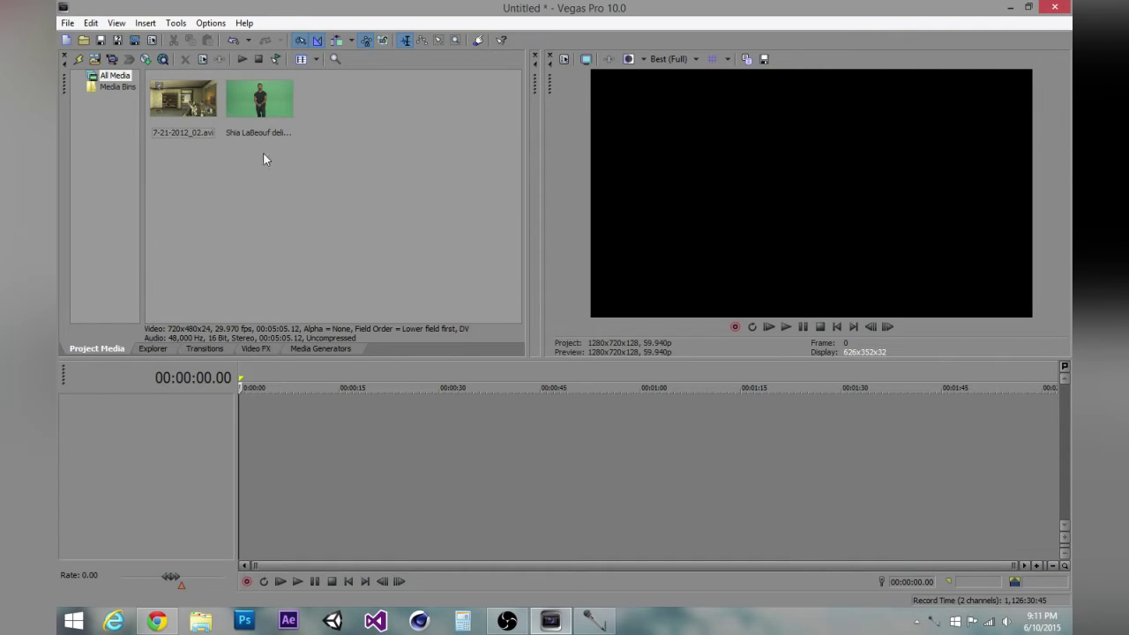
Inspect the properties of the green-screen clip and the 7-21-2012_02.avi gameplay clip in Project Media.
{"action": "left_click_drag", "start_coordinate": [320, 138], "coordinate": [183, 99]}
{"action": "left_click", "coordinate": [372, 167]}
{"action": "left_click", "coordinate": [293, 139]}
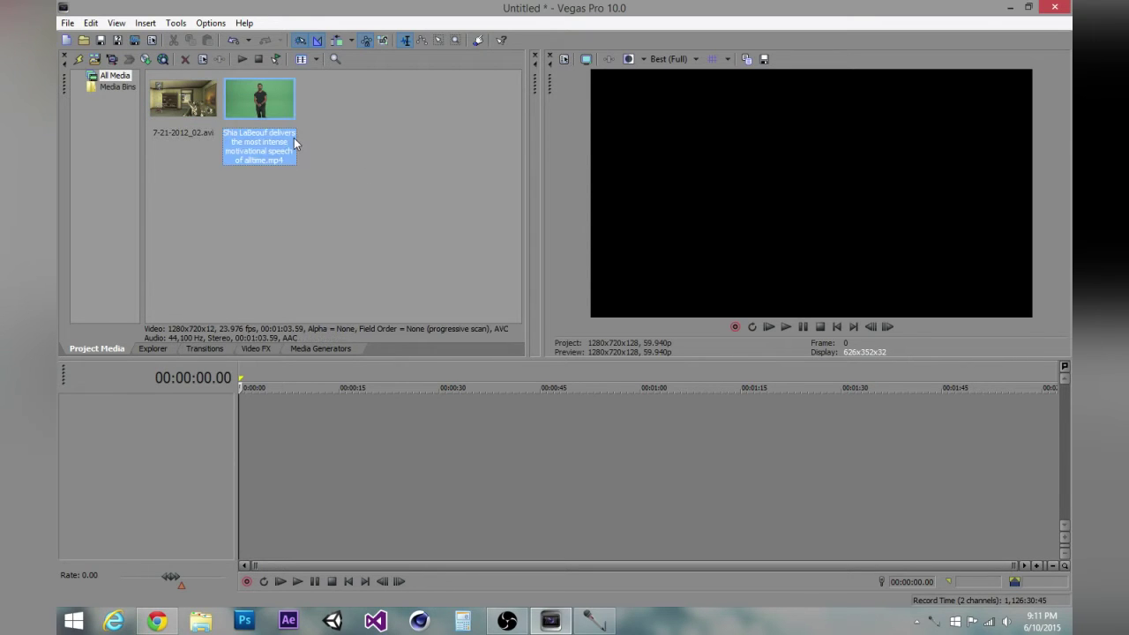
{"action": "left_click", "coordinate": [368, 140]}
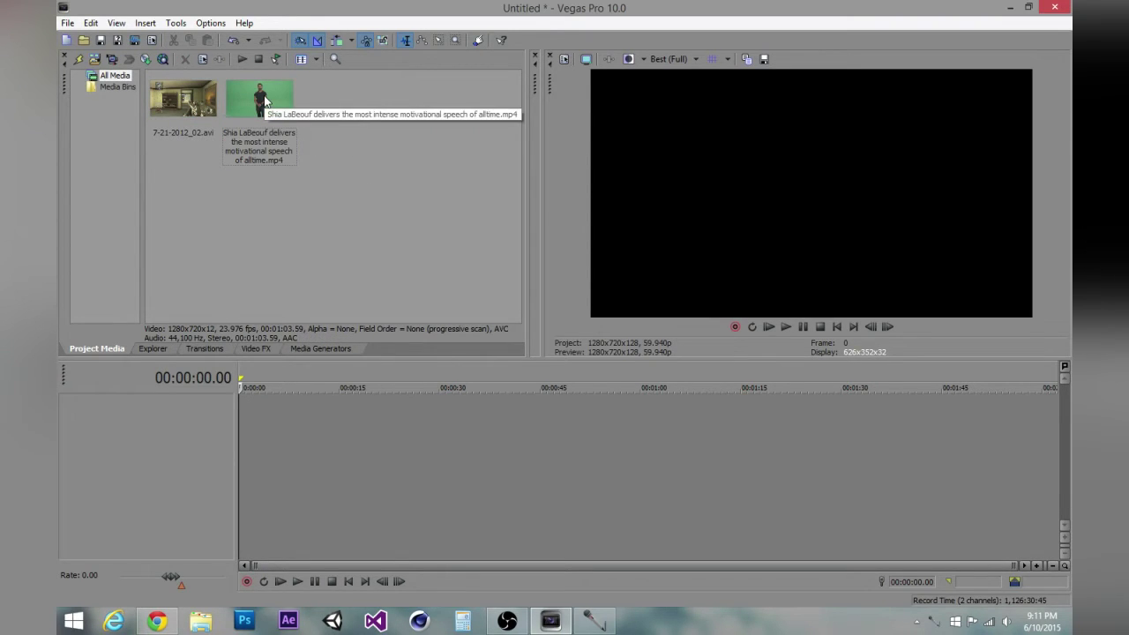
{"action": "left_click", "coordinate": [250, 110]}
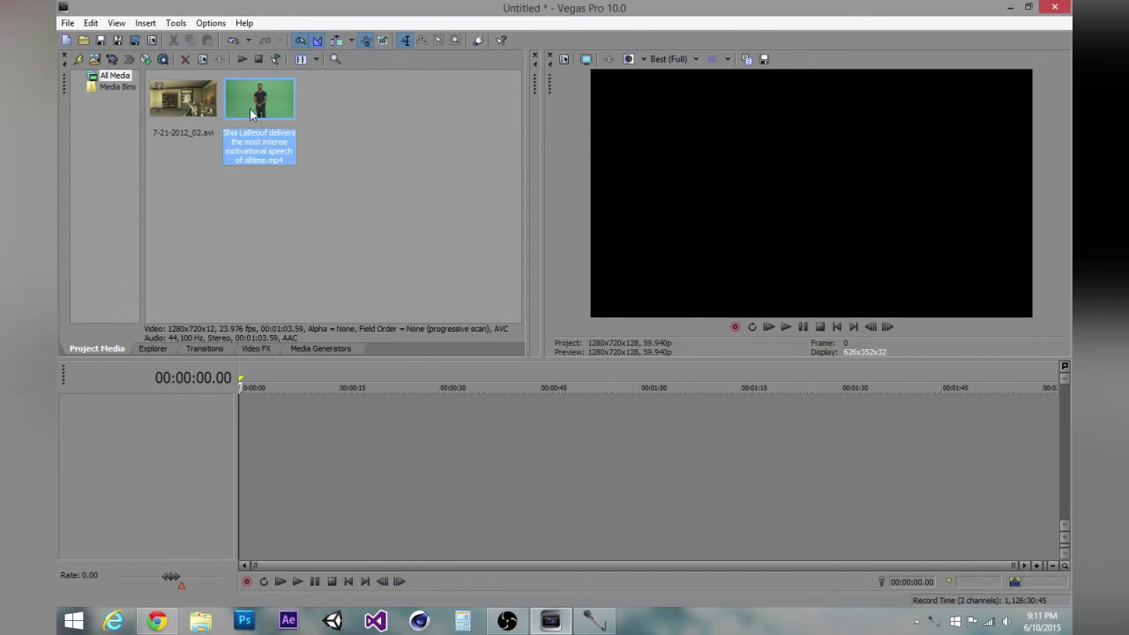
{"action": "left_click", "coordinate": [324, 113]}
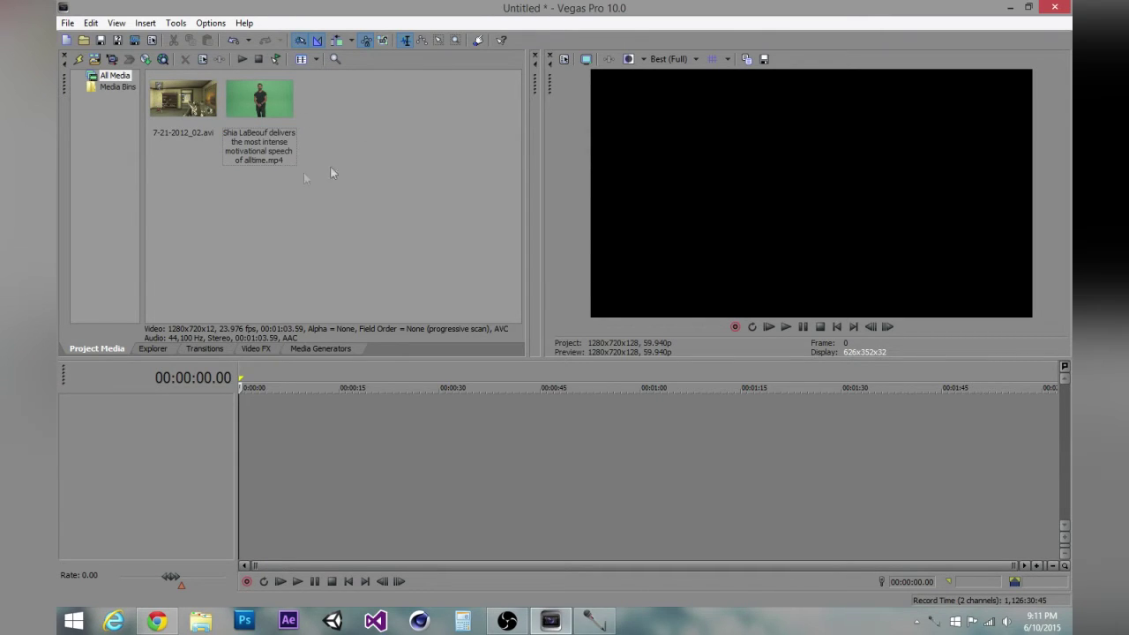
{"action": "left_click", "coordinate": [192, 112]}
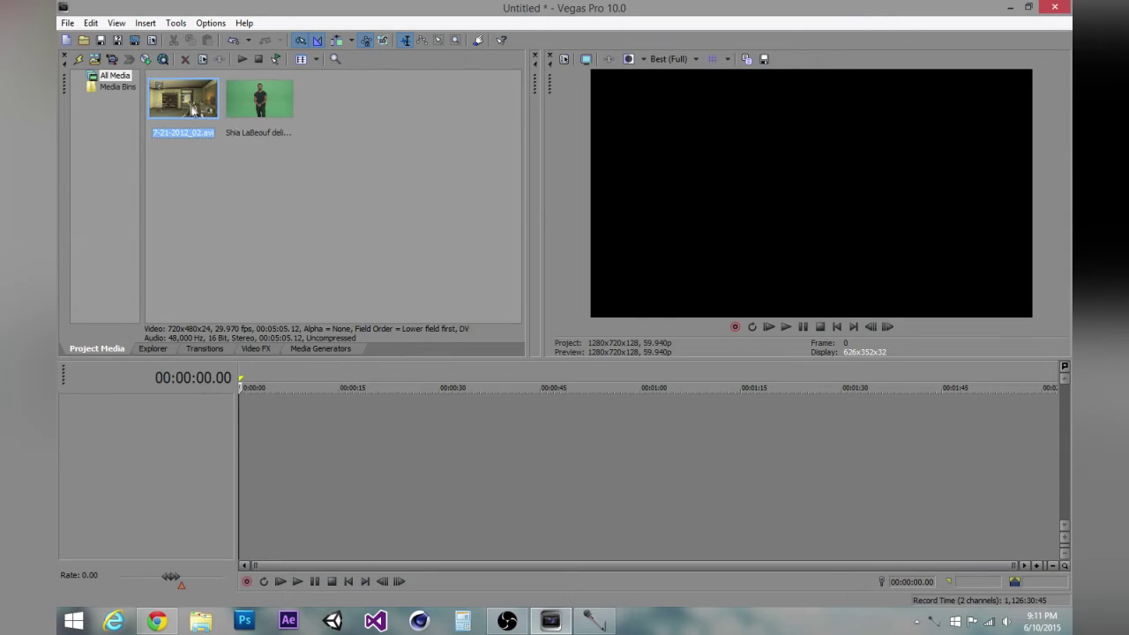
{"action": "left_click", "coordinate": [363, 154]}
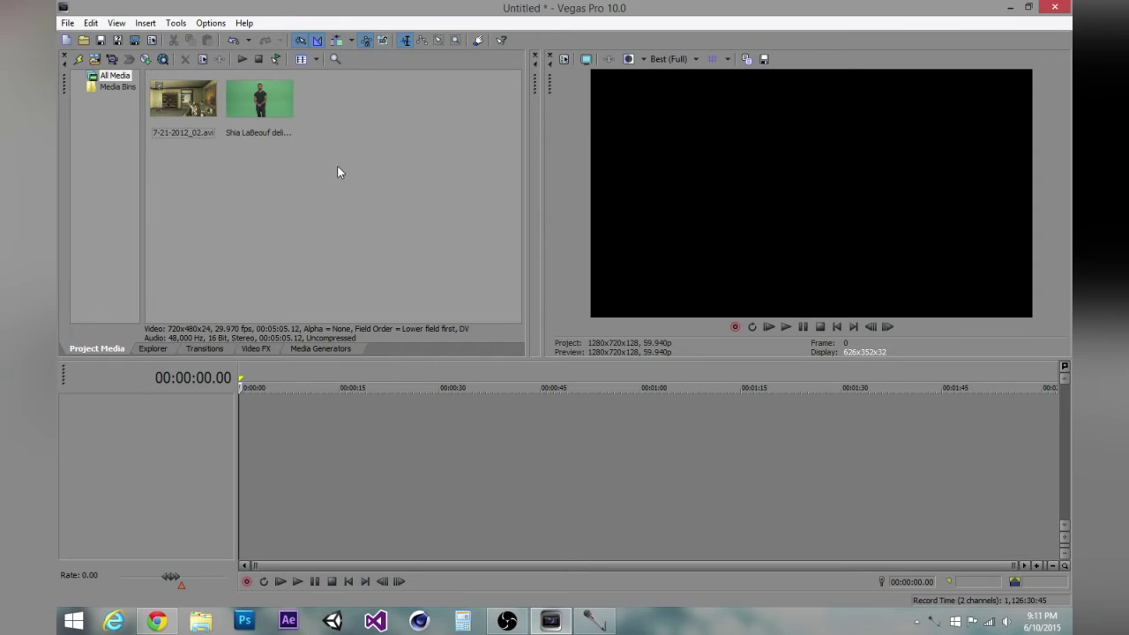
Place the green-screen clip on the timeline, insert a new video track, and move the clip to track 1.
{"action": "left_click_drag", "start_coordinate": [269, 110], "coordinate": [210, 541]}
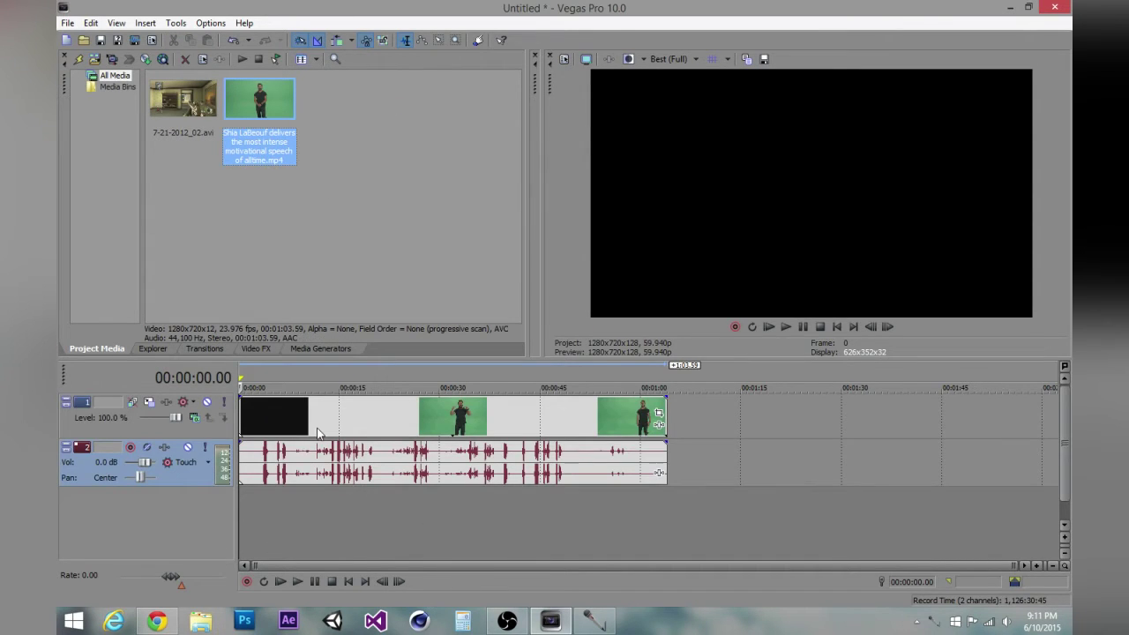
{"action": "right_click", "coordinate": [226, 431]}
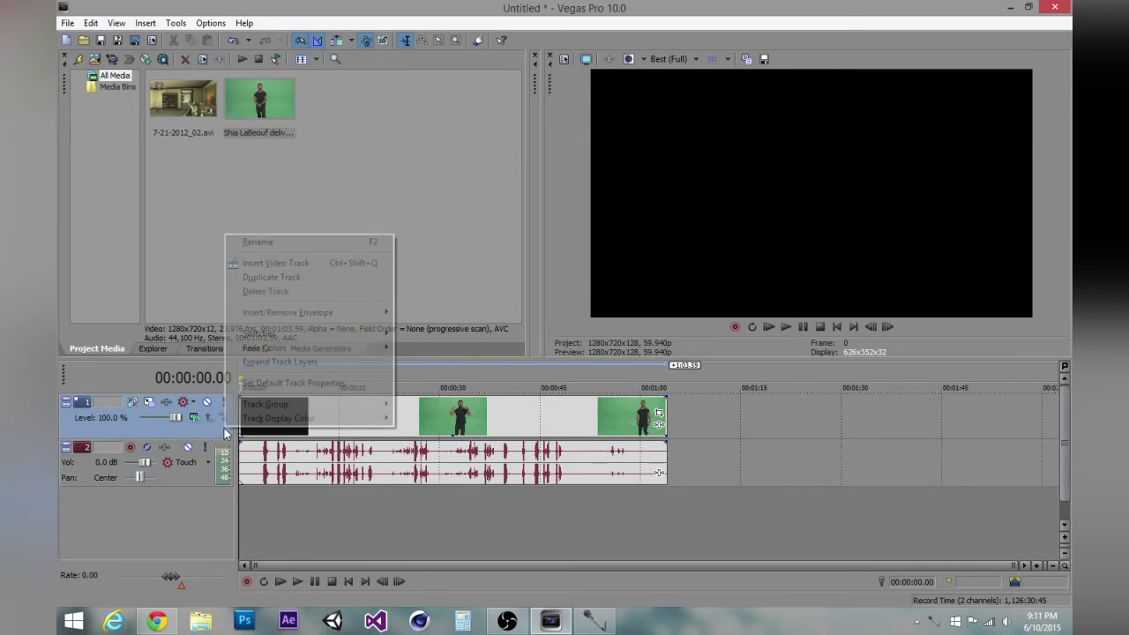
{"action": "left_click", "coordinate": [372, 268]}
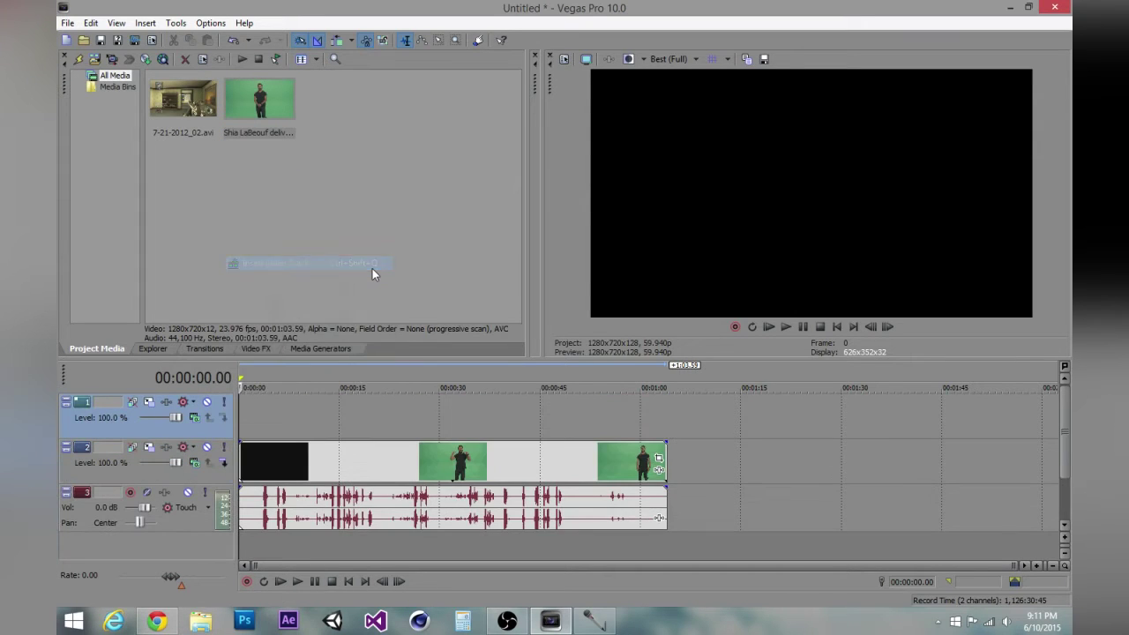
{"action": "left_click", "coordinate": [303, 445]}
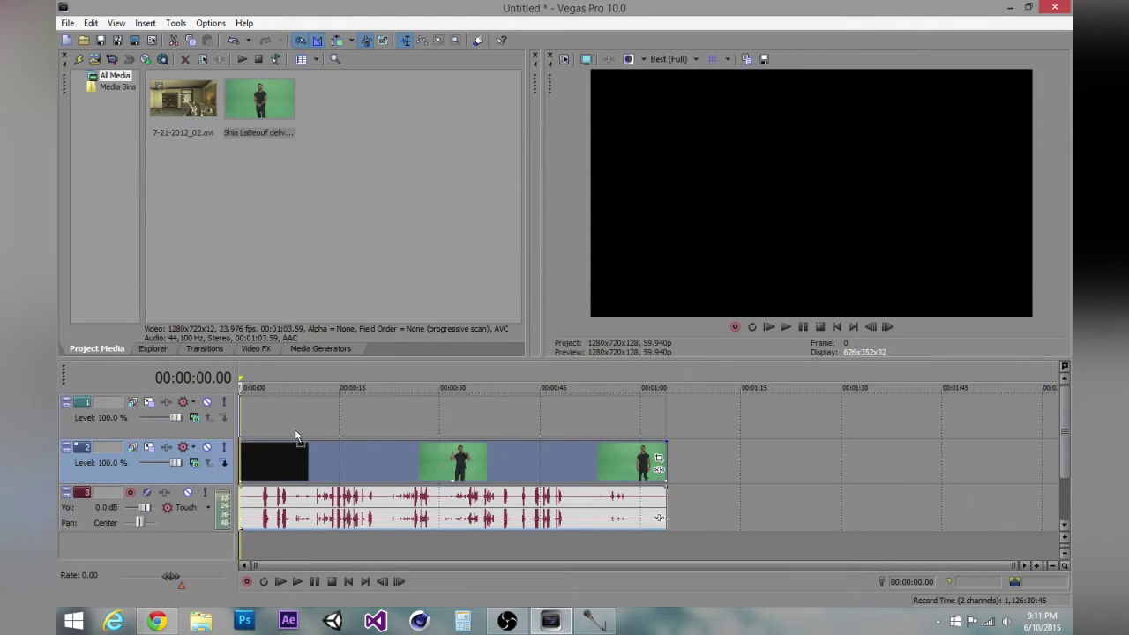
{"action": "left_click_drag", "start_coordinate": [295, 428], "coordinate": [294, 422]}
Preview the speech at 12.46, 21.11, 24.34 and 29.51 seconds, then return to the start.
{"action": "left_click", "coordinate": [324, 426]}
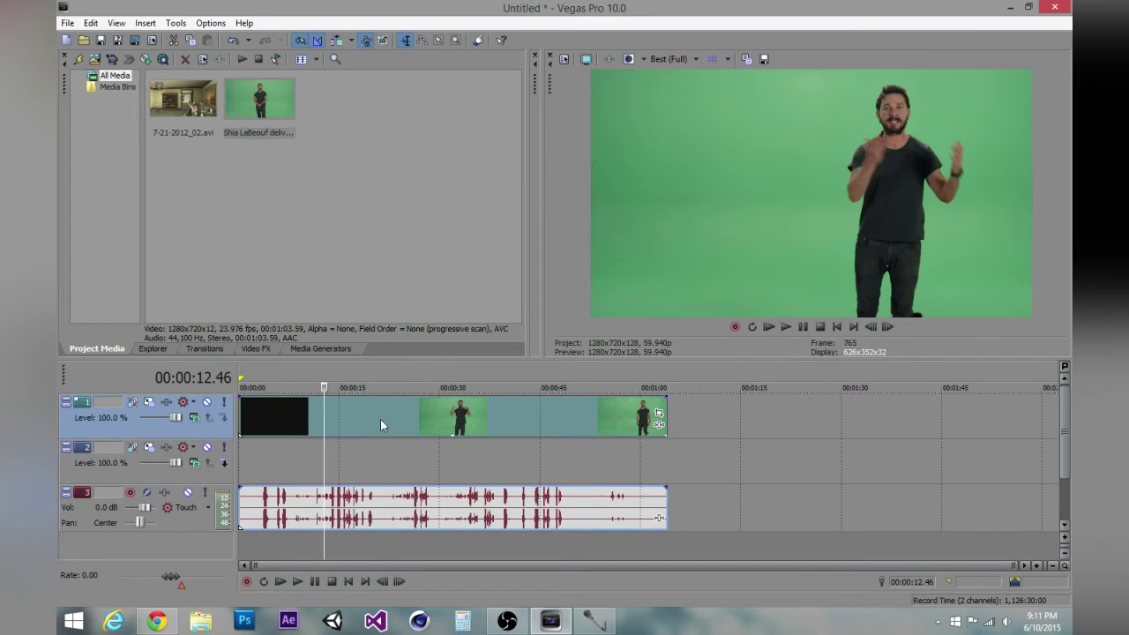
{"action": "left_click", "coordinate": [380, 425]}
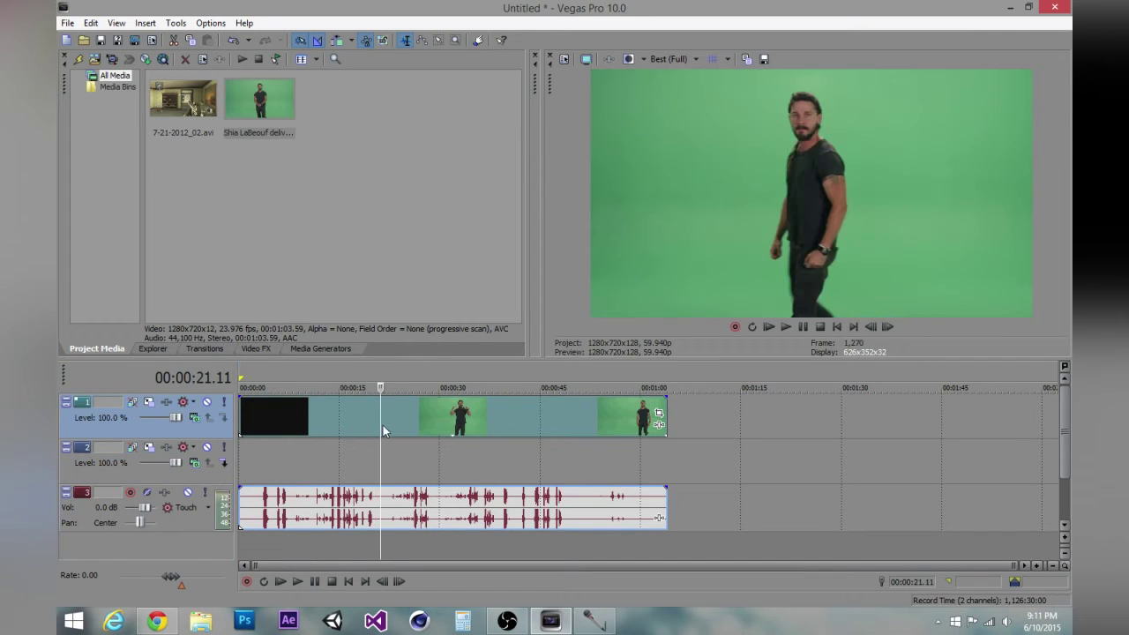
{"action": "left_click", "coordinate": [243, 469]}
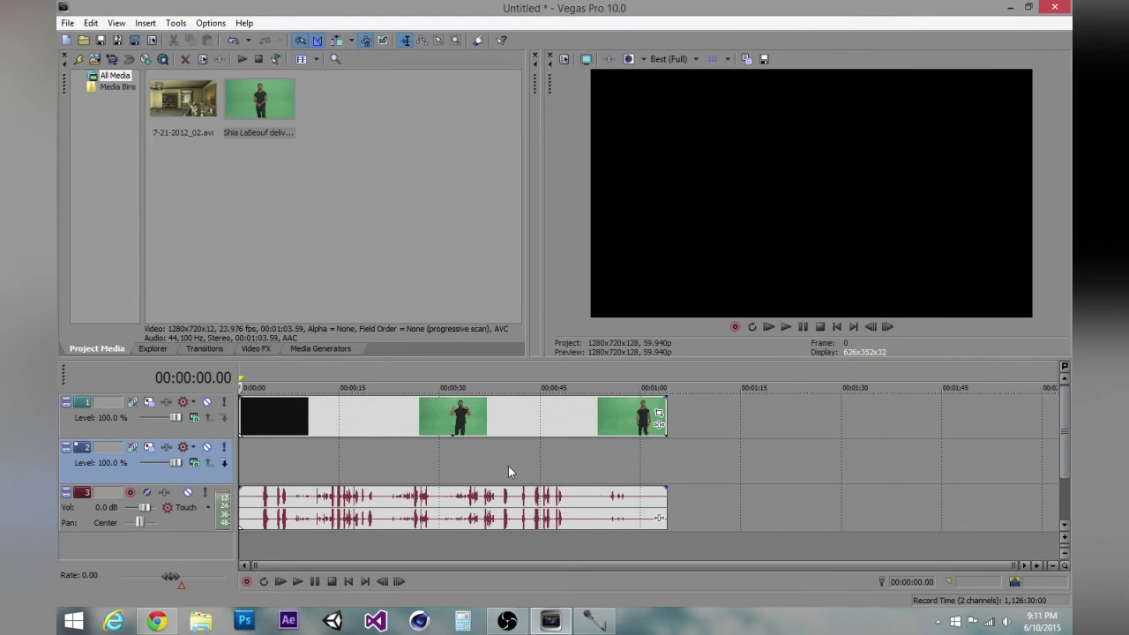
{"action": "left_click", "coordinate": [438, 412]}
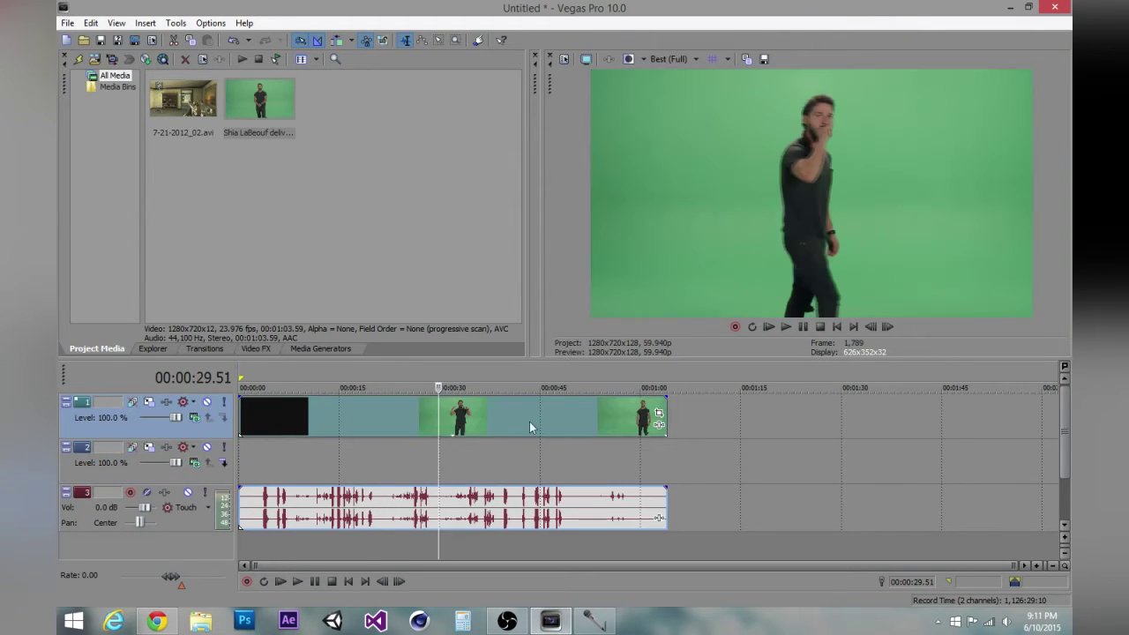
{"action": "left_click", "coordinate": [506, 419]}
{"action": "left_click", "coordinate": [403, 426]}
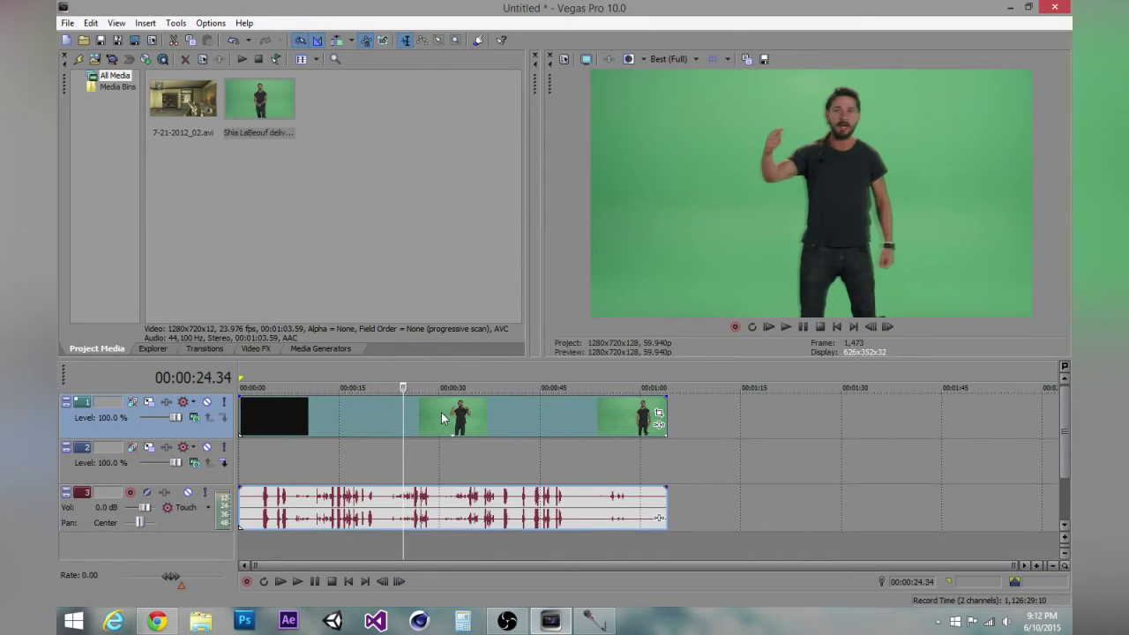
{"action": "left_click", "coordinate": [245, 427]}
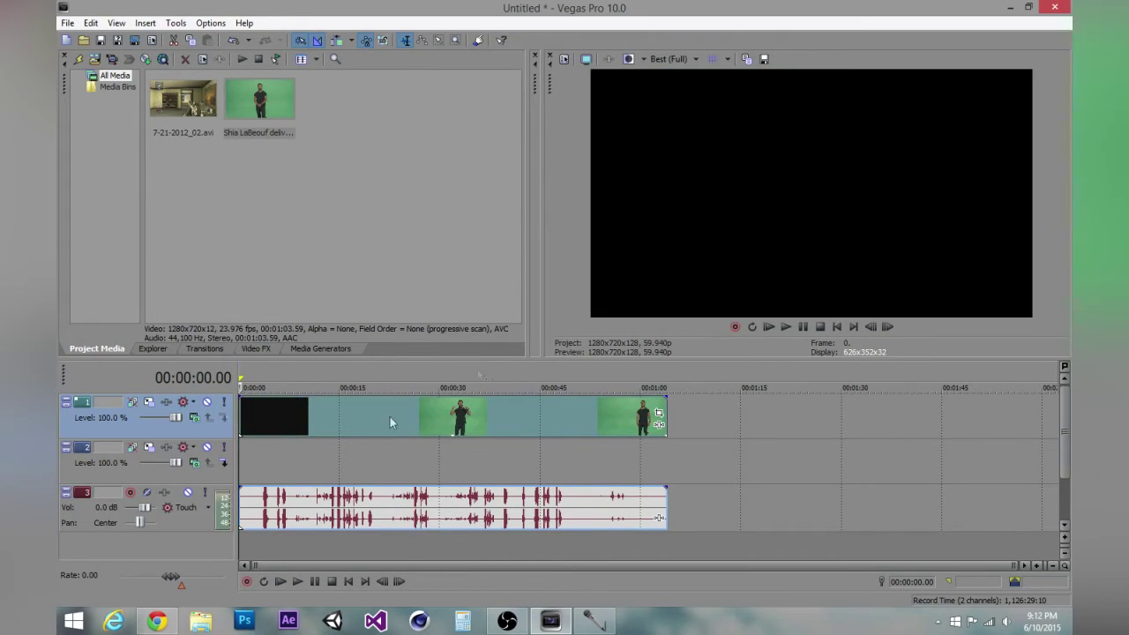
Place the 7-21-2012_02.avi gameplay on video track 2 and preview it around 2:33.26.
{"action": "left_click", "coordinate": [187, 111]}
{"action": "left_click_drag", "start_coordinate": [714, 423], "coordinate": [713, 462]}
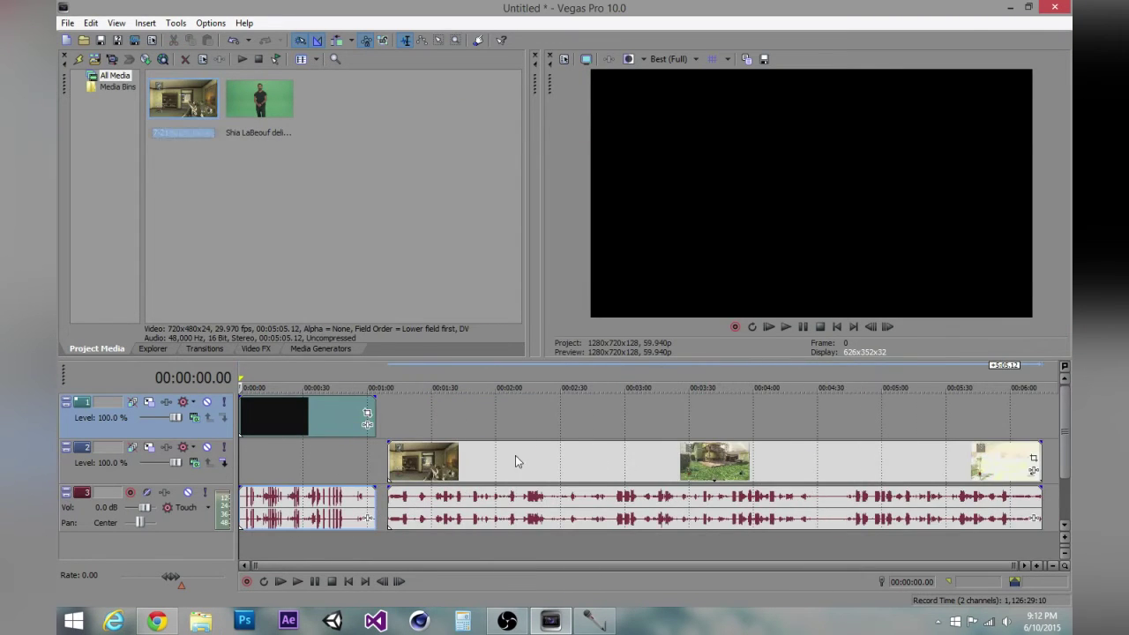
{"action": "left_click", "coordinate": [517, 456]}
{"action": "left_click", "coordinate": [428, 474]}
{"action": "left_click", "coordinate": [569, 474]}
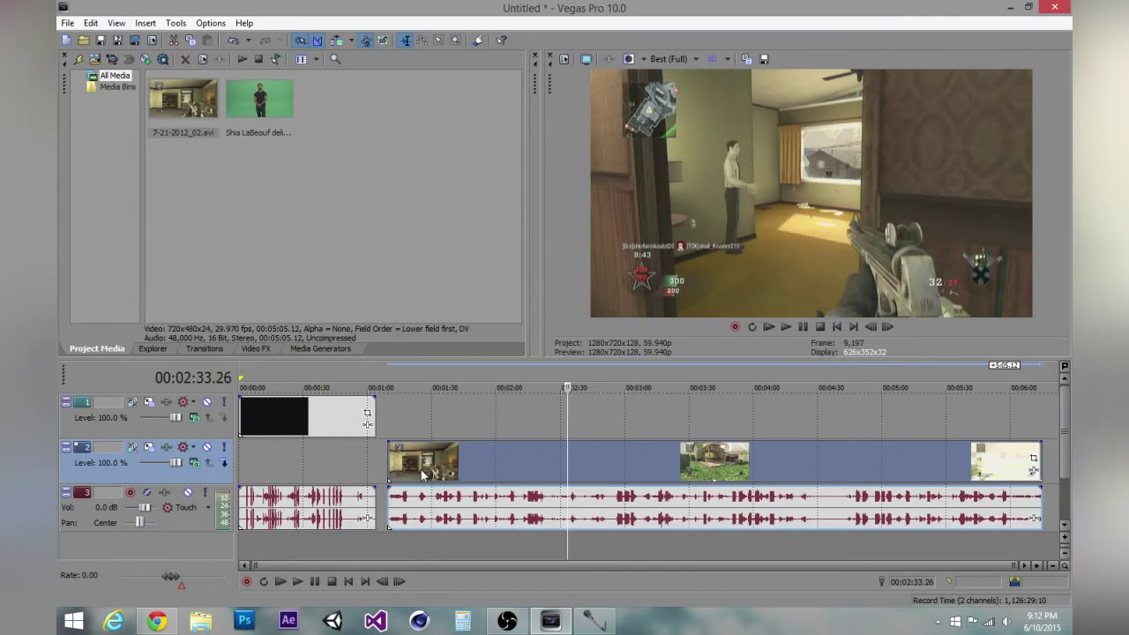
Split the gameplay at 1:24.57 and delete the part after the cut.
{"action": "left_click", "coordinate": [421, 475]}
{"action": "key", "text": "s"}
{"action": "right_click", "coordinate": [468, 476]}
{"action": "left_click", "coordinate": [502, 266]}
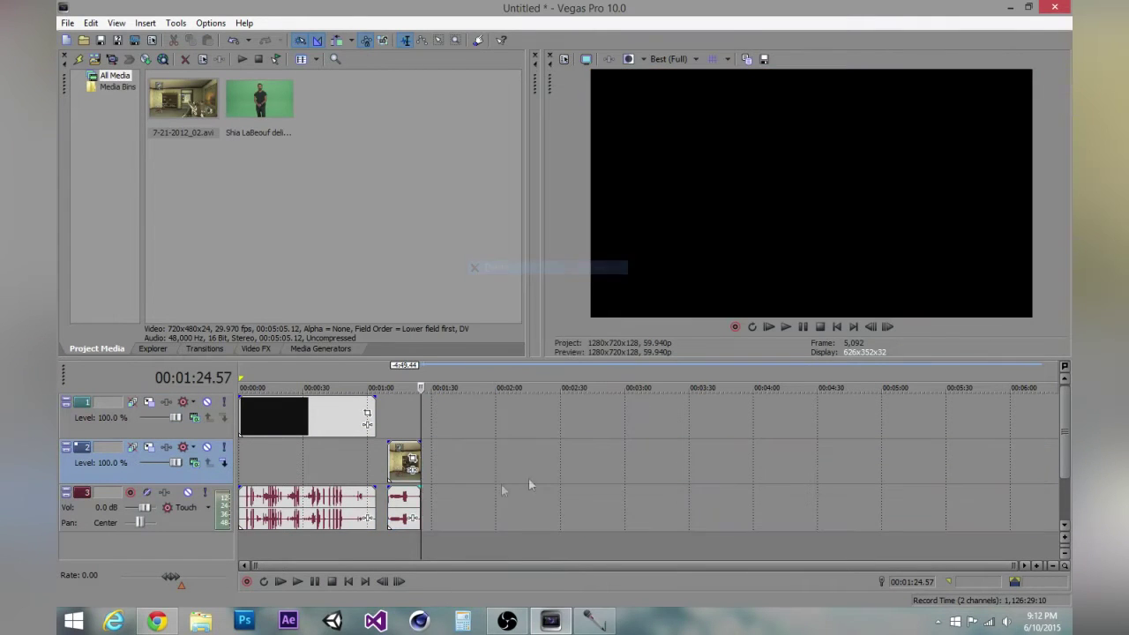
{"action": "left_click", "coordinate": [402, 470]}
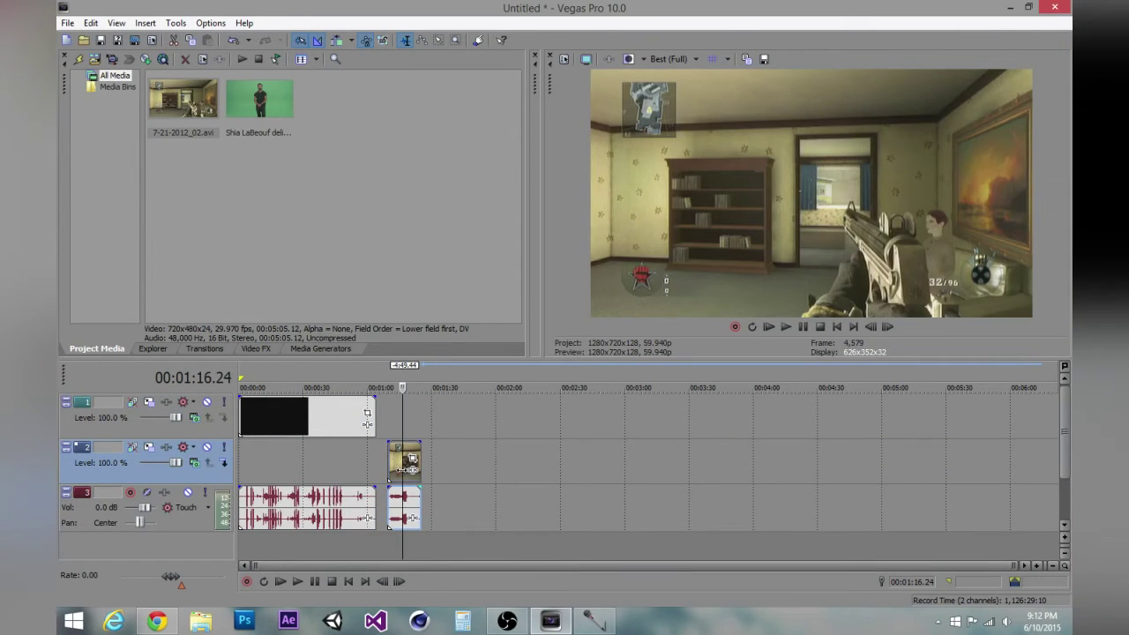
Make a subclip of the trimmed gameplay and move it to the timeline start.
{"action": "mouse_move", "coordinate": [396, 467]}
{"action": "left_mouse_down"}
{"action": "mouse_move", "coordinate": [474, 467]}
{"action": "mouse_move", "coordinate": [397, 461]}
{"action": "mouse_move", "coordinate": [425, 461]}
{"action": "mouse_move", "coordinate": [409, 462]}
{"action": "left_mouse_up"}
{"action": "right_click", "coordinate": [420, 506]}
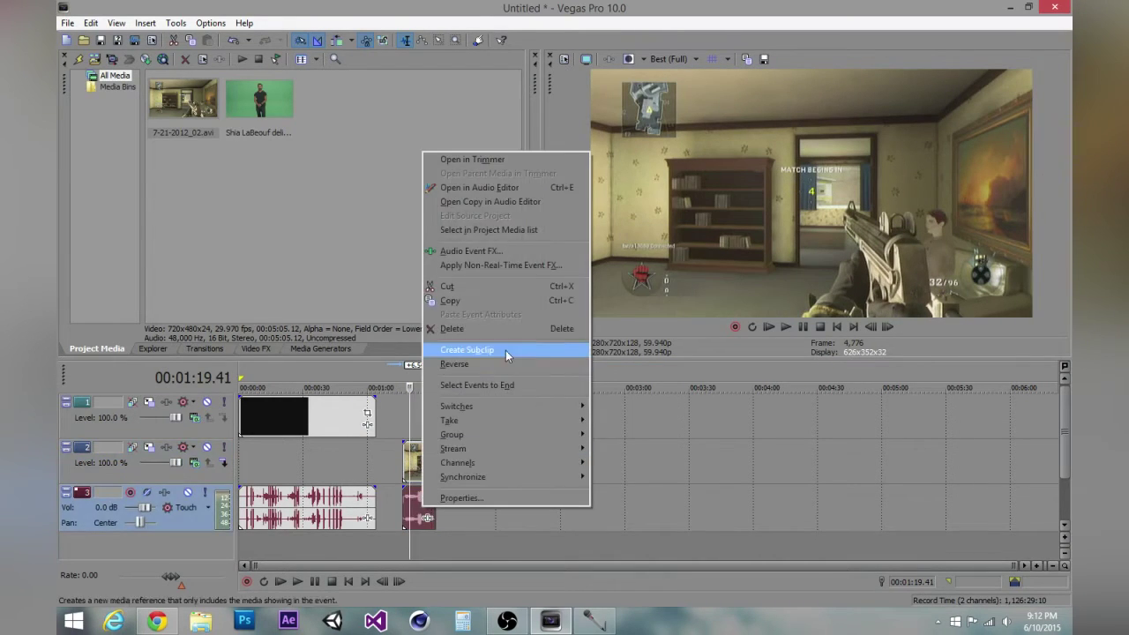
{"action": "left_click", "coordinate": [505, 350]}
{"action": "left_click_drag", "start_coordinate": [421, 459], "coordinate": [257, 458]}
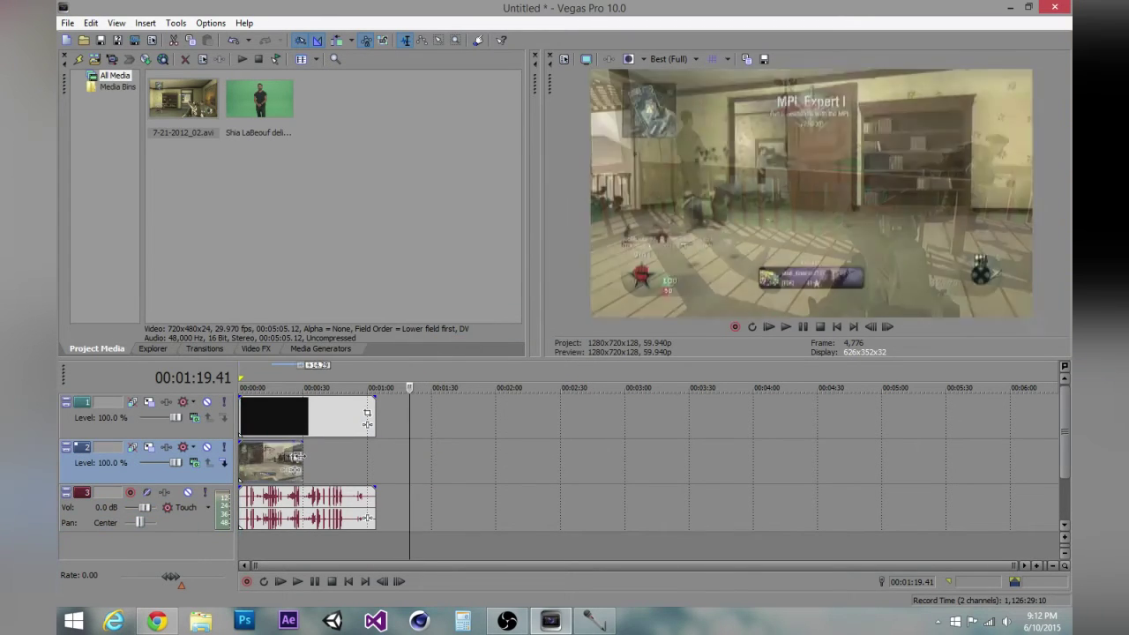
Play the timeline from the start to preview the gameplay under the speaker.
{"action": "left_click", "coordinate": [248, 425]}
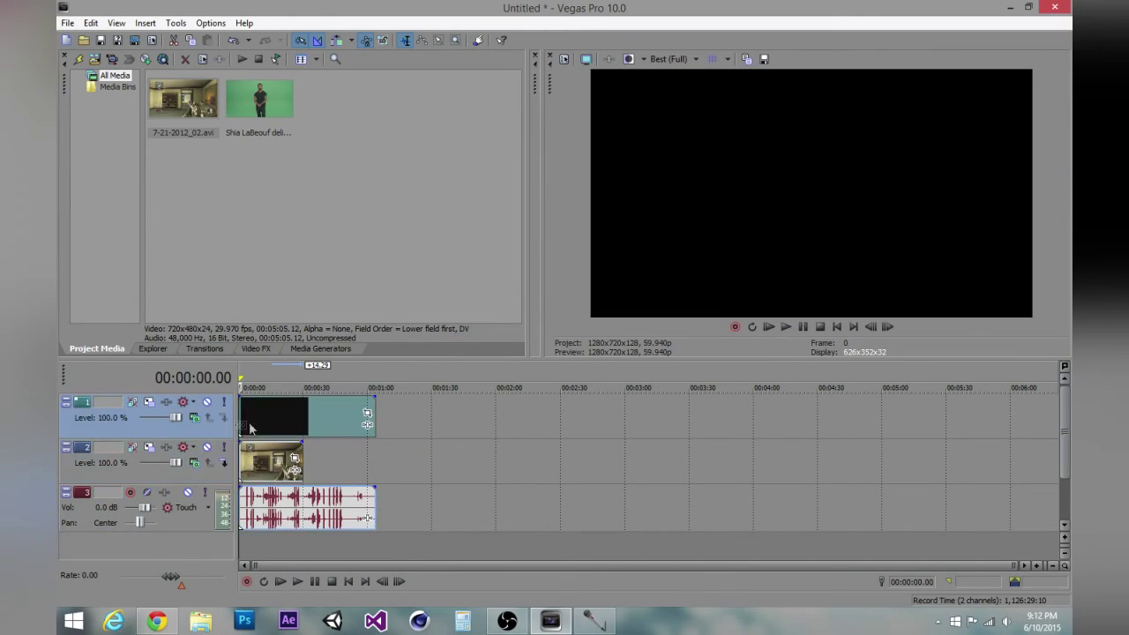
{"action": "left_click", "coordinate": [804, 327]}
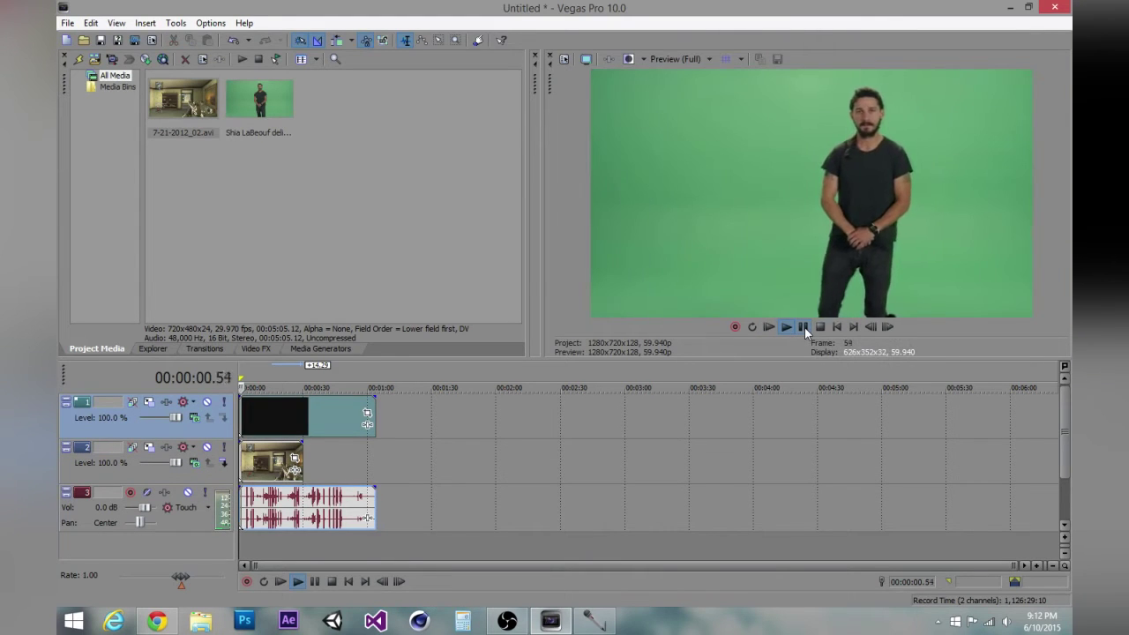
{"action": "left_click", "coordinate": [803, 327]}
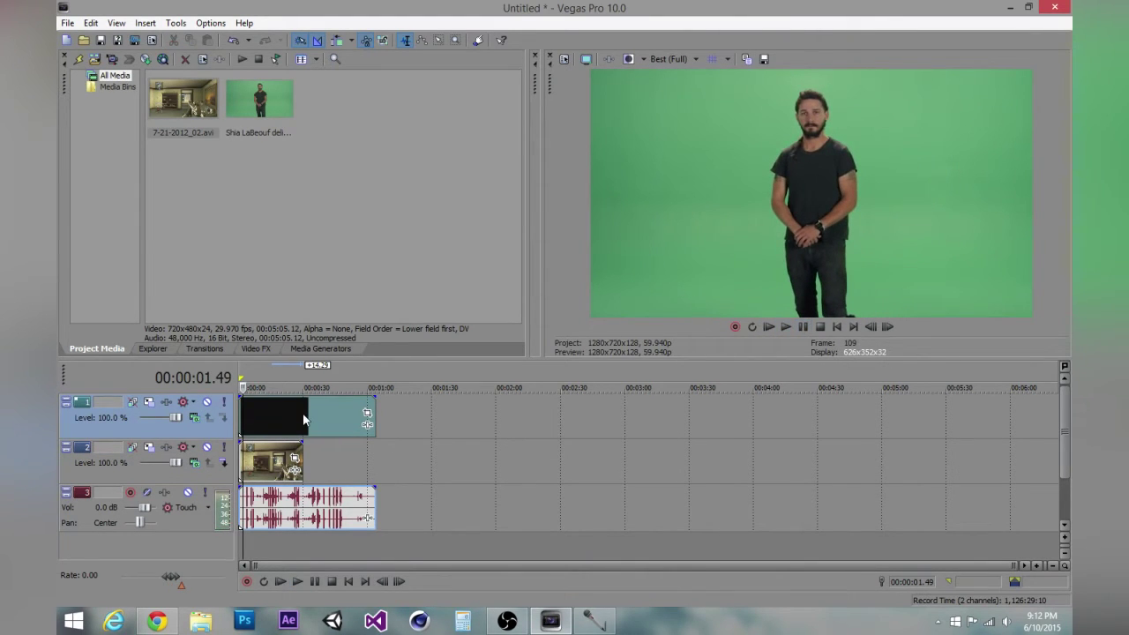
{"action": "scroll", "coordinate": [304, 419], "scroll_direction": "up", "scroll_amount": 5}
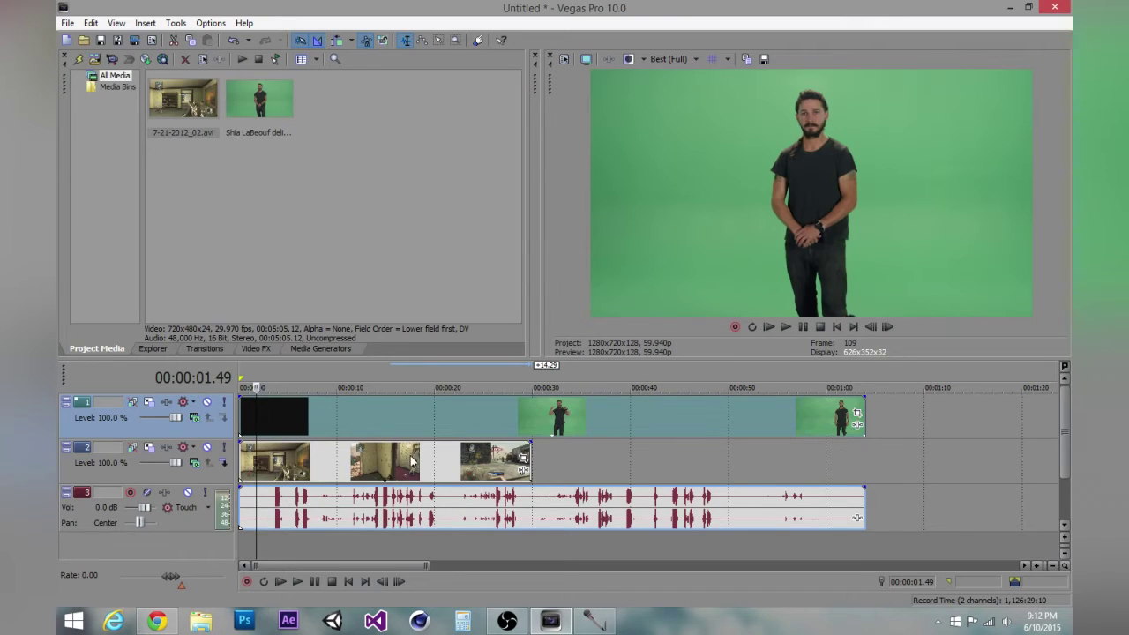
Move the playhead to about 00:00:12.54 and start saving that frame as a snapshot.
{"action": "left_click", "coordinate": [365, 411]}
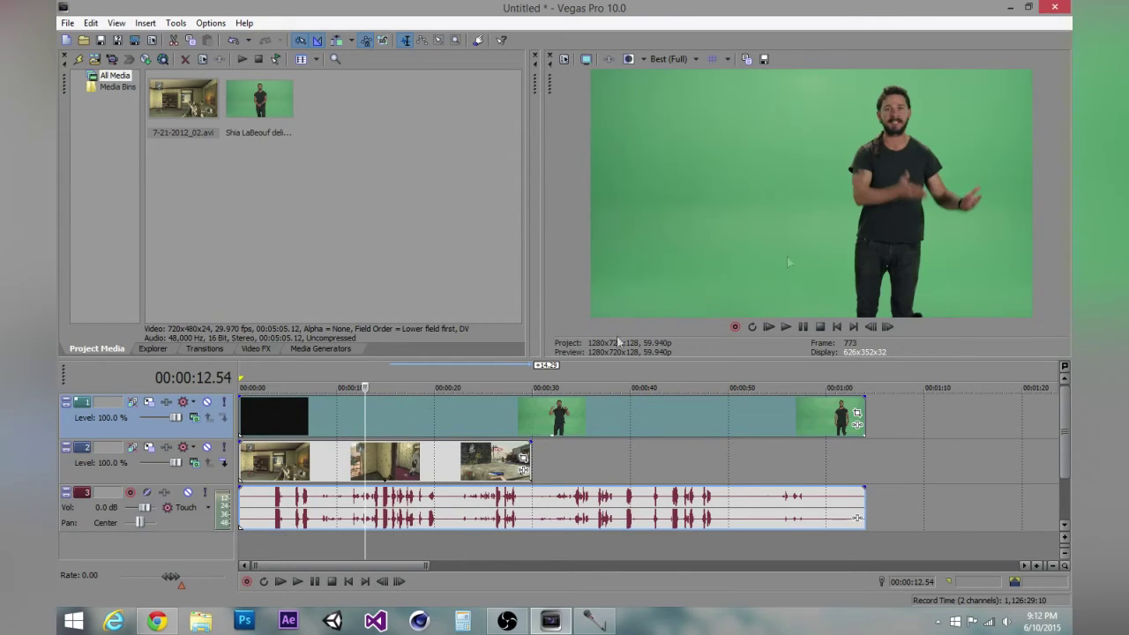
{"action": "left_click", "coordinate": [765, 60]}
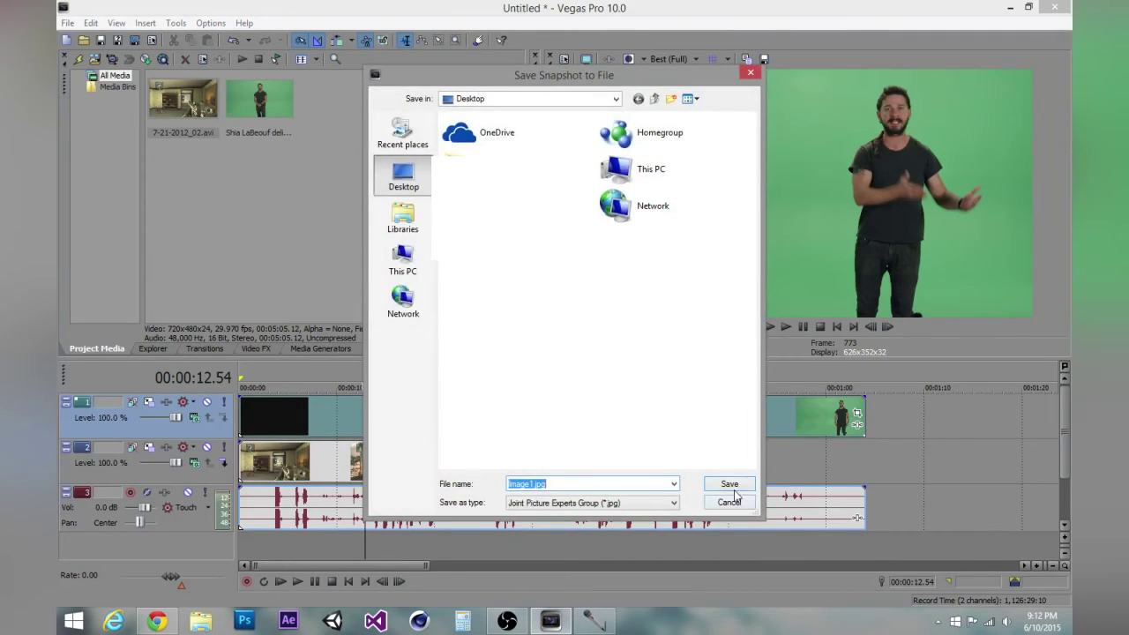
Save the frame as Image1.jpg and place the still on track 1 near 1:10.
{"action": "left_click", "coordinate": [732, 484]}
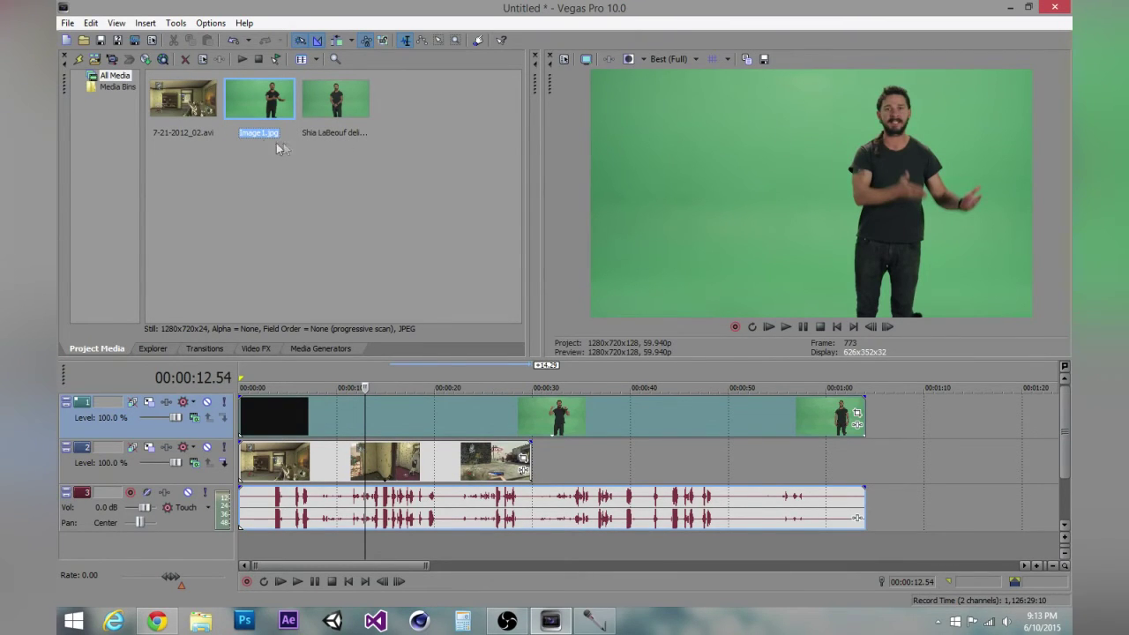
{"action": "left_click_drag", "start_coordinate": [263, 89], "coordinate": [830, 315]}
{"action": "left_click_drag", "start_coordinate": [935, 421], "coordinate": [937, 419]}
{"action": "left_click", "coordinate": [944, 414]}
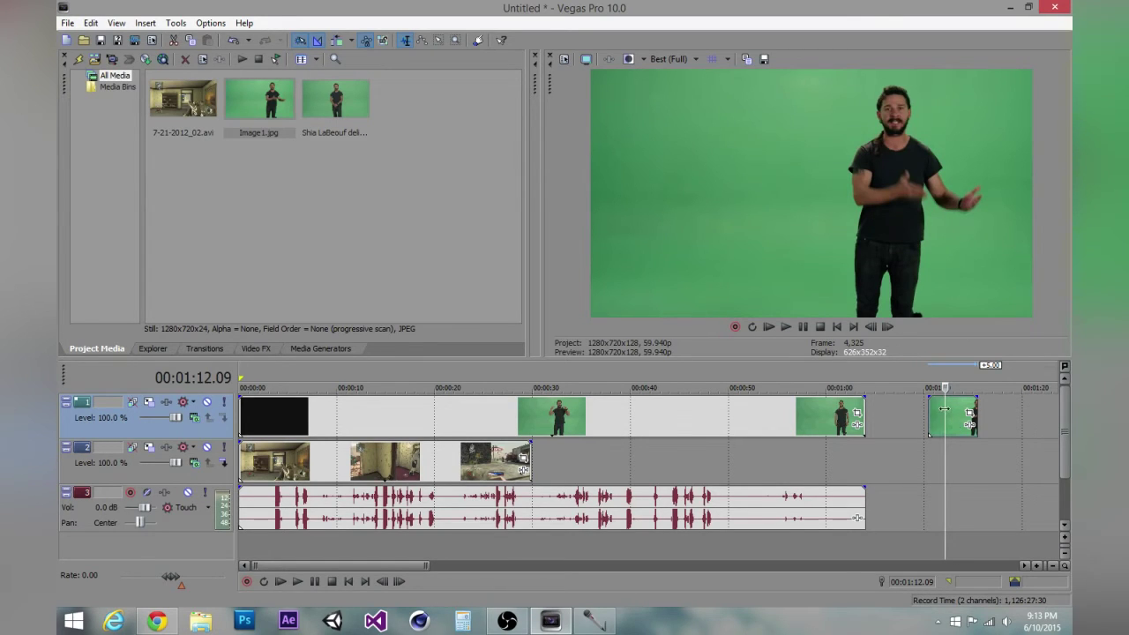
{"action": "left_click", "coordinate": [946, 387]}
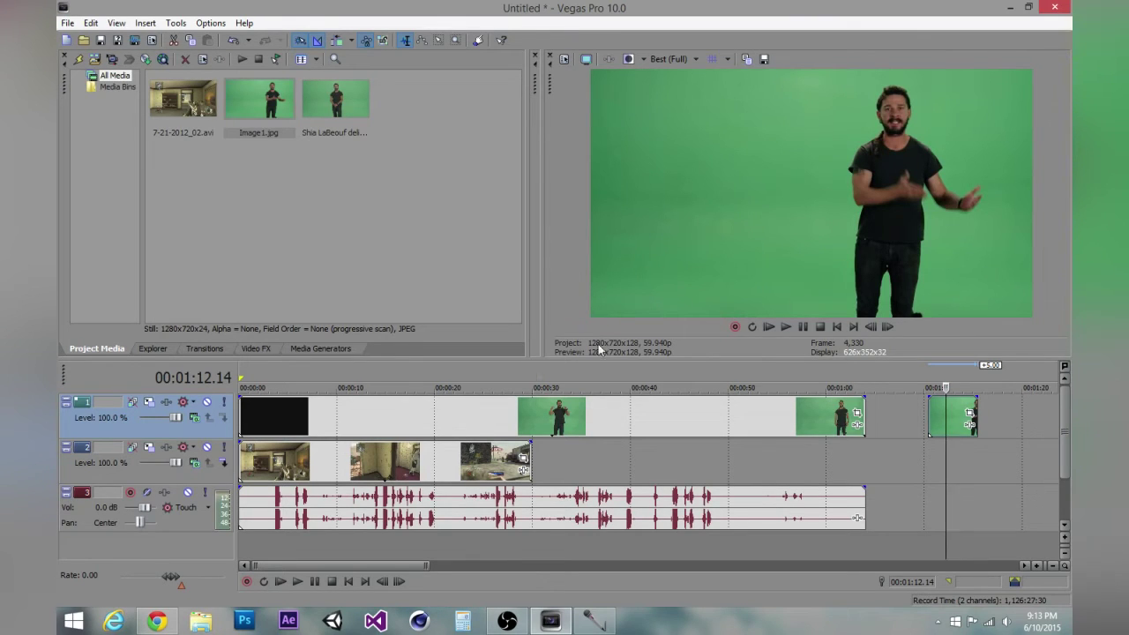
Apply Sony Chroma Keyer to the speaker clip through its Event FX.
{"action": "left_click", "coordinate": [857, 425]}
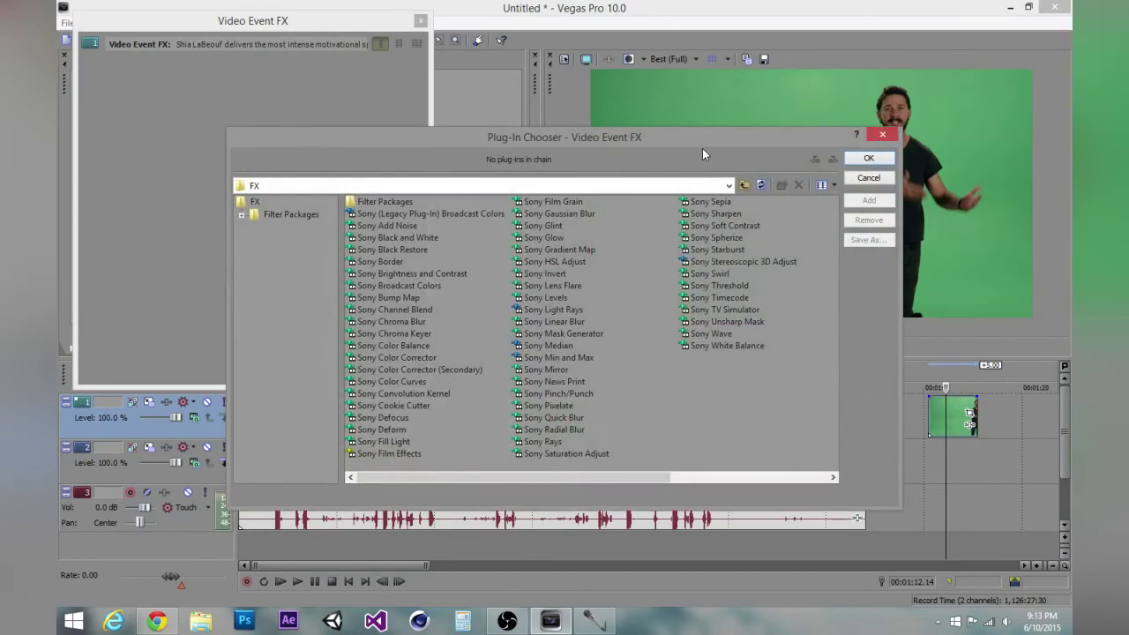
{"action": "left_click_drag", "start_coordinate": [693, 137], "coordinate": [637, 118]}
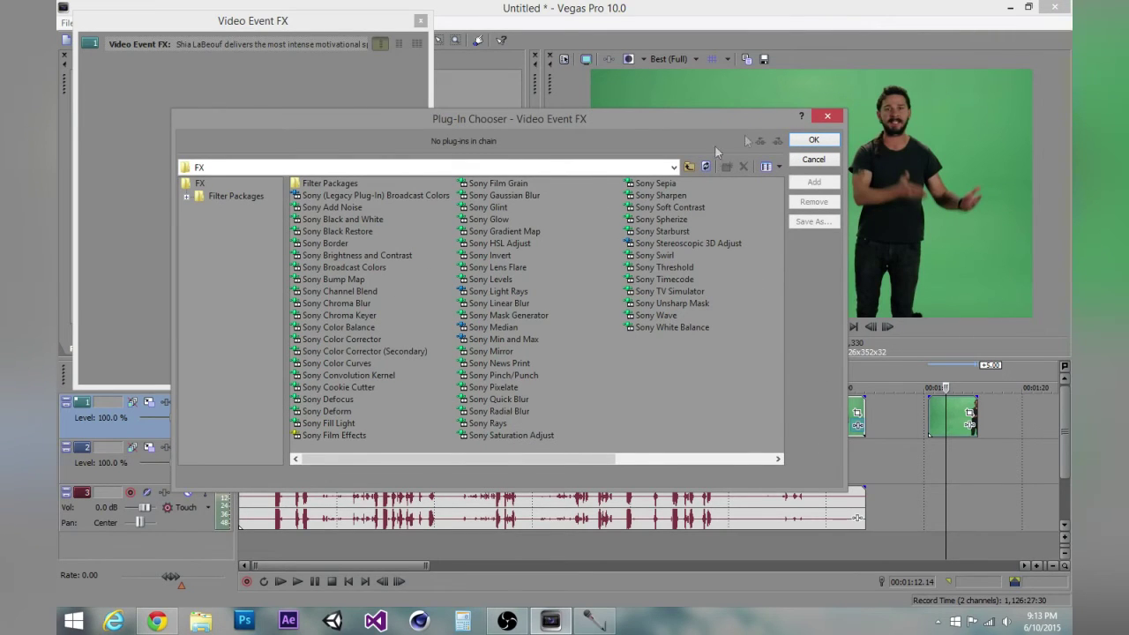
{"action": "left_click", "coordinate": [826, 113]}
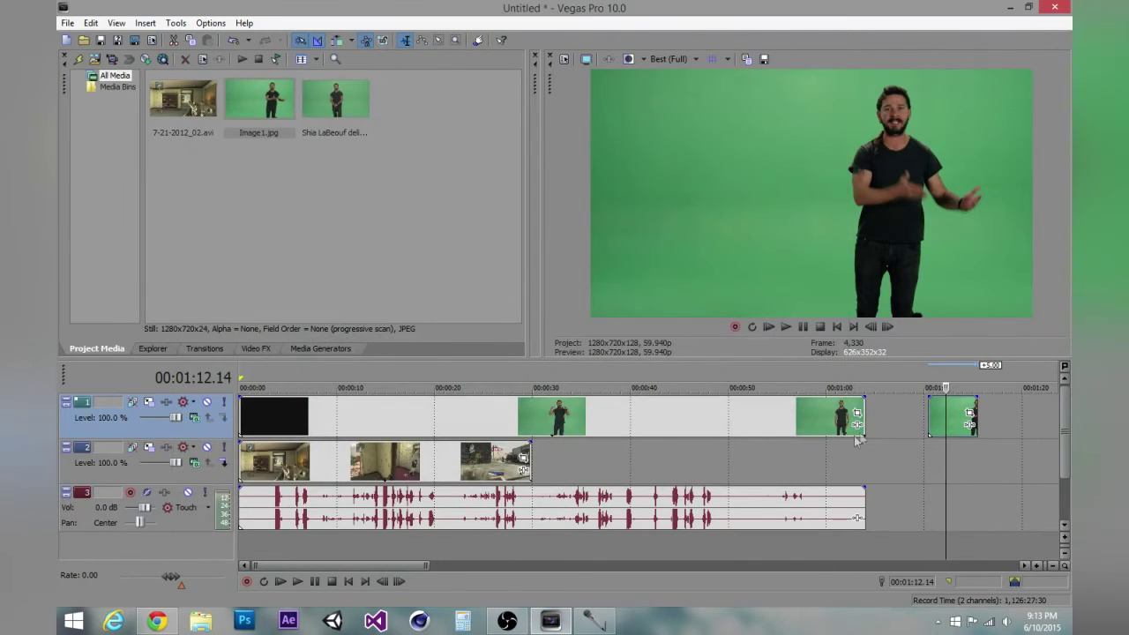
{"action": "left_click", "coordinate": [859, 426]}
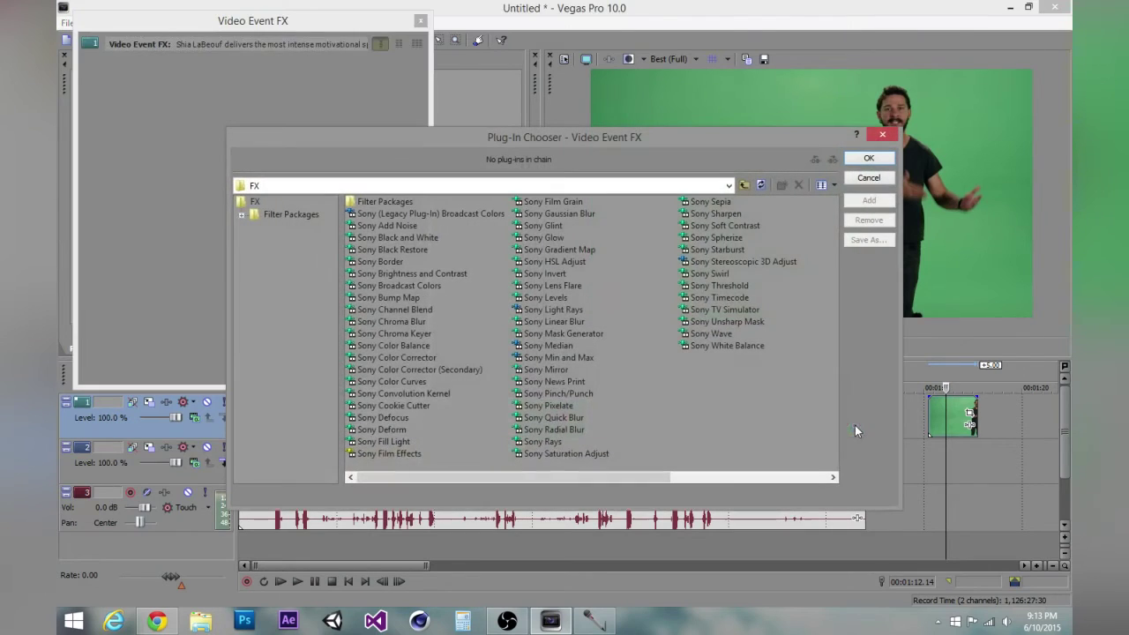
{"action": "double_click", "coordinate": [422, 334]}
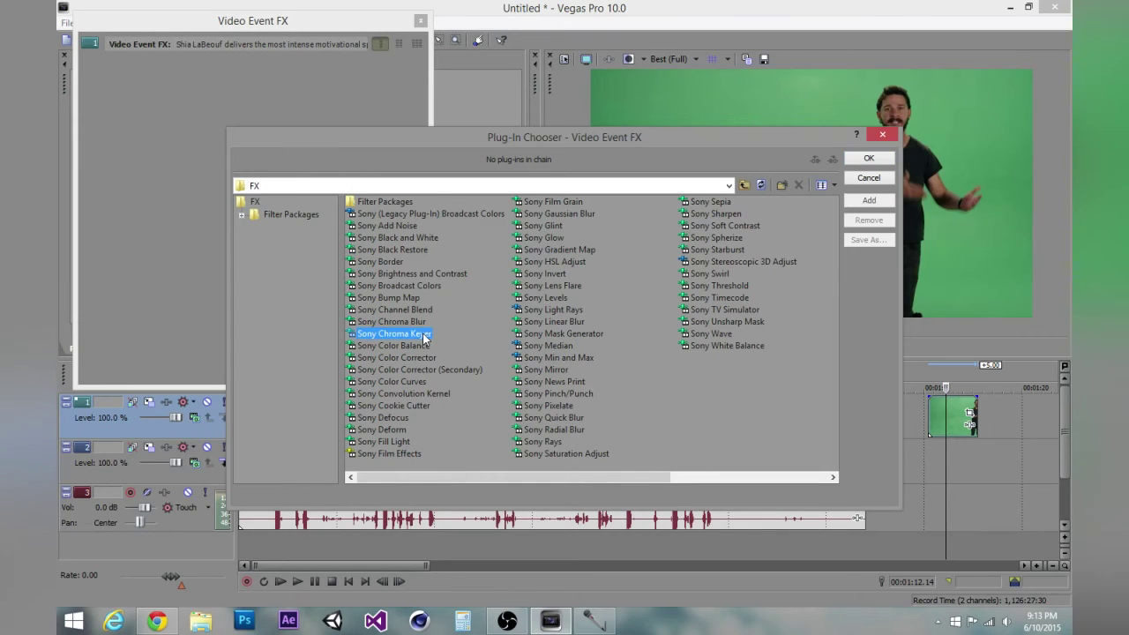
{"action": "left_click", "coordinate": [869, 158]}
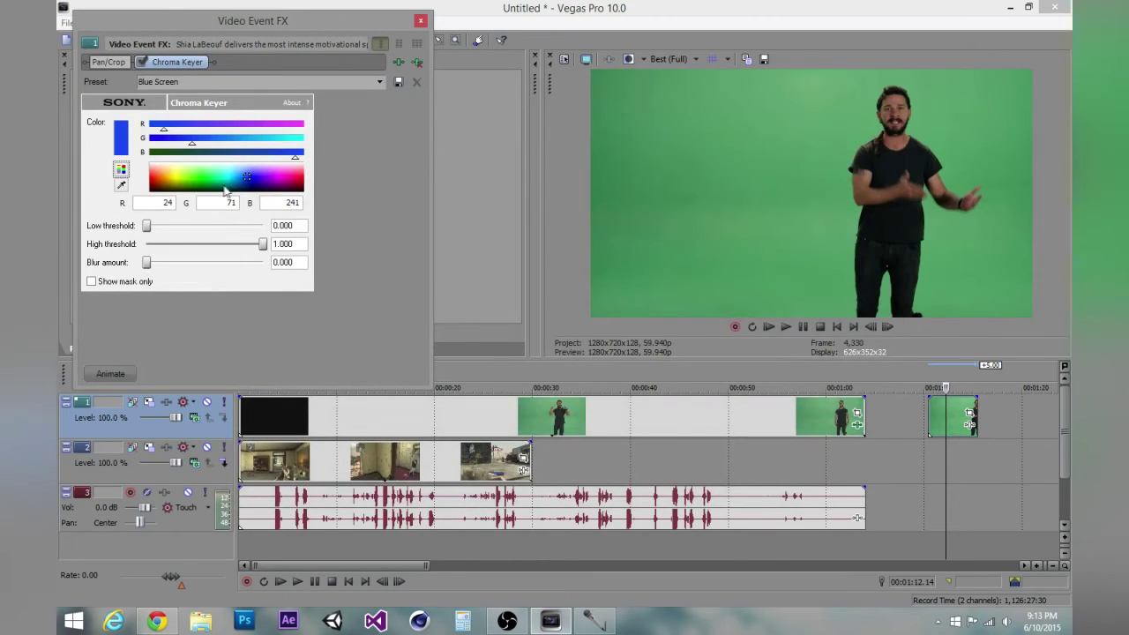
Set the Chroma Keyer colour to the backdrop green sampled from the preview (R 75, G 149, B 96).
{"action": "mouse_move", "coordinate": [212, 176]}
{"action": "left_mouse_down"}
{"action": "mouse_move", "coordinate": [242, 175]}
{"action": "mouse_move", "coordinate": [203, 182]}
{"action": "left_mouse_up"}
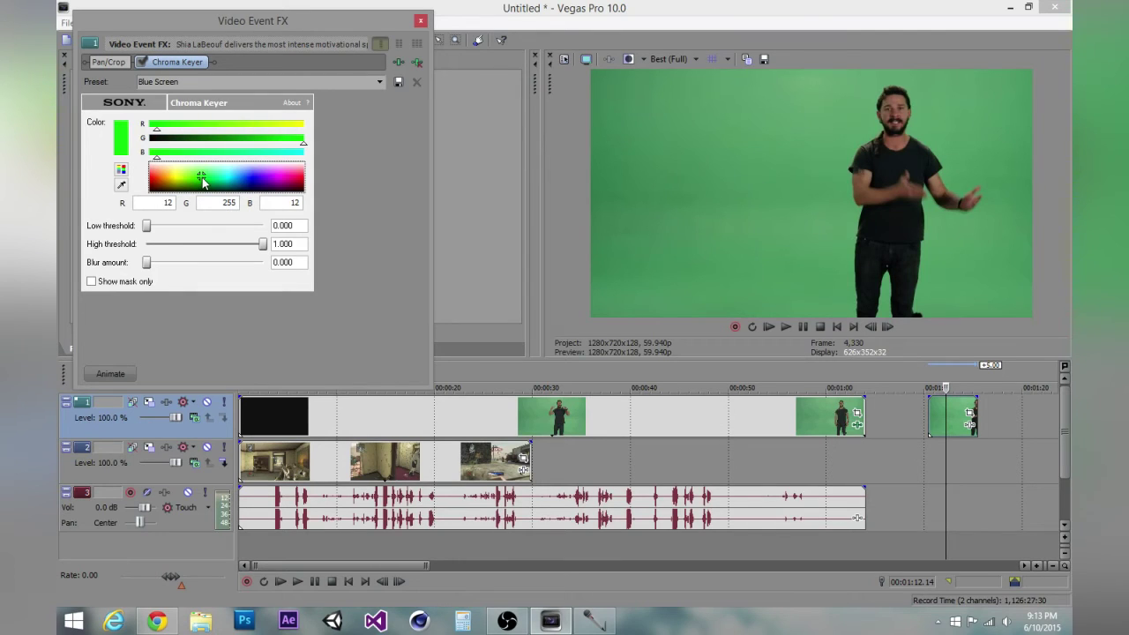
{"action": "left_click", "coordinate": [120, 186]}
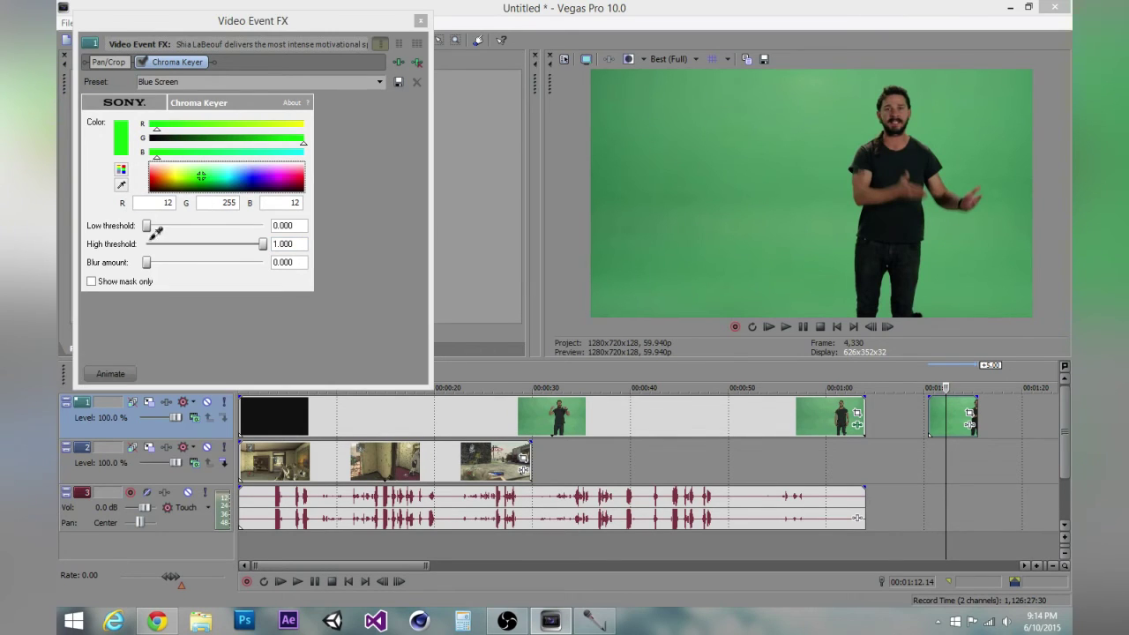
{"action": "left_click", "coordinate": [765, 190]}
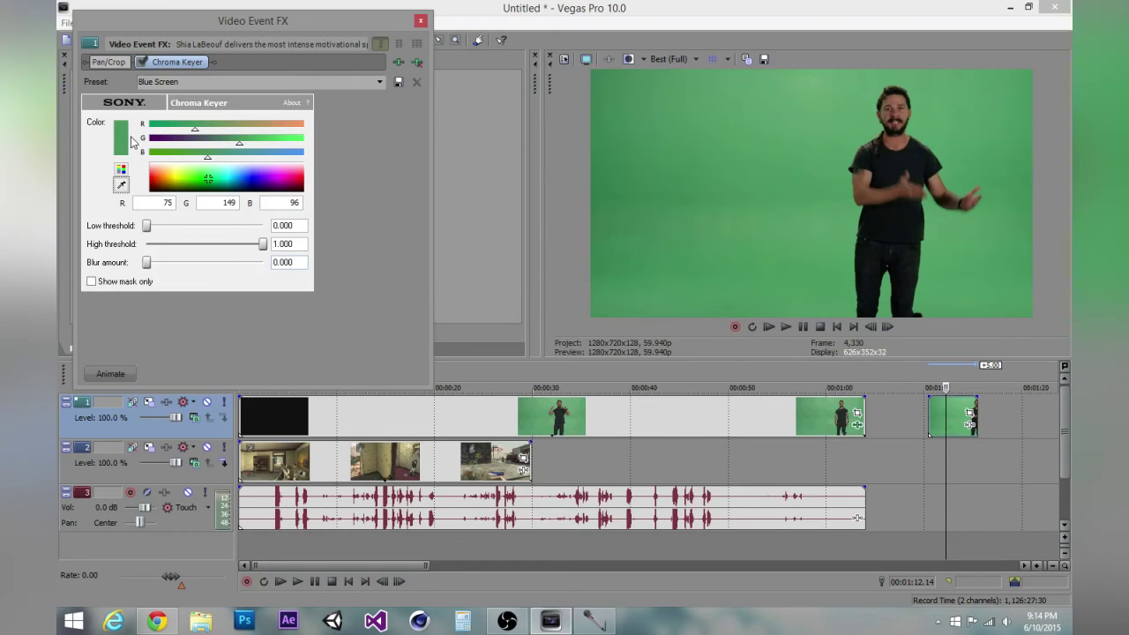
{"action": "left_click", "coordinate": [422, 21]}
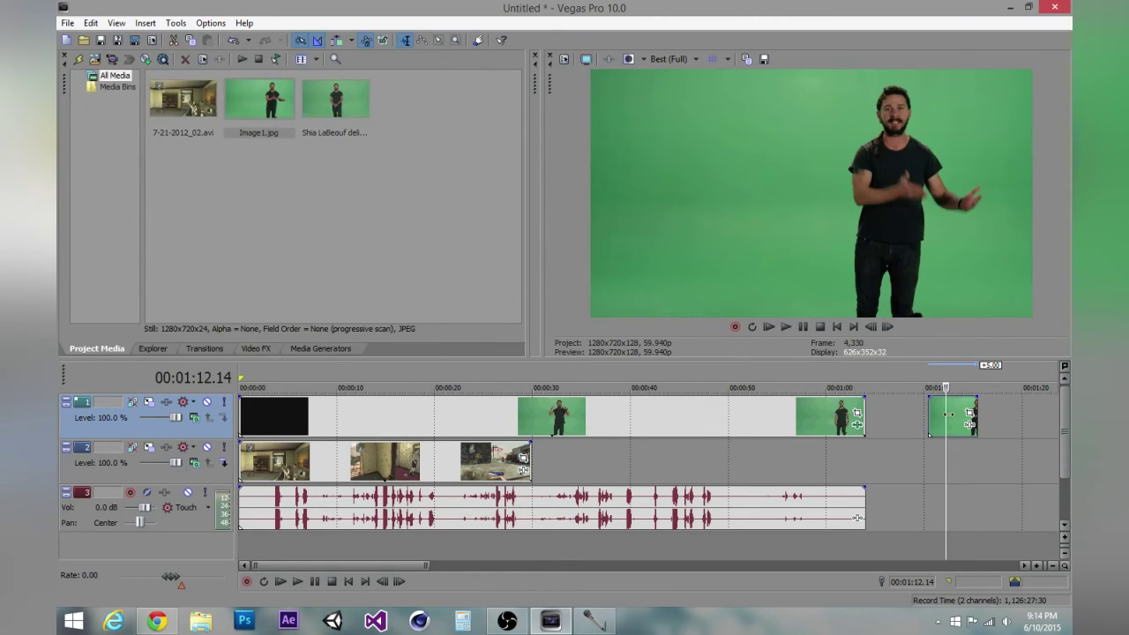
Delete the Image1.jpg still event near 1:10 from track 1.
{"action": "right_click", "coordinate": [953, 423]}
{"action": "left_click", "coordinate": [997, 221]}
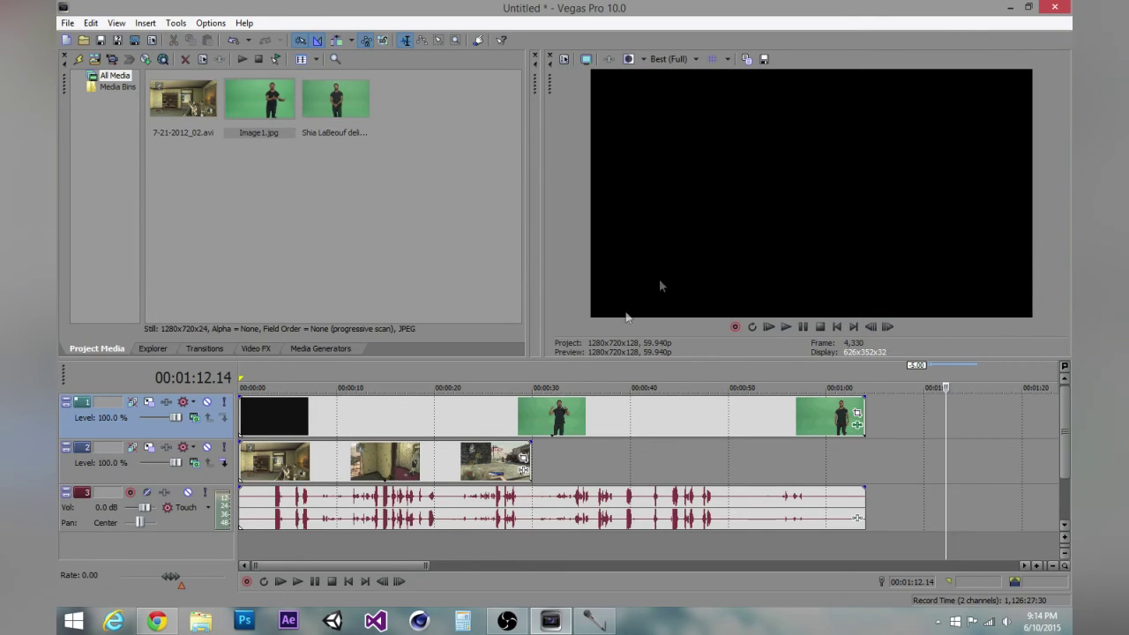
{"action": "left_click", "coordinate": [252, 422]}
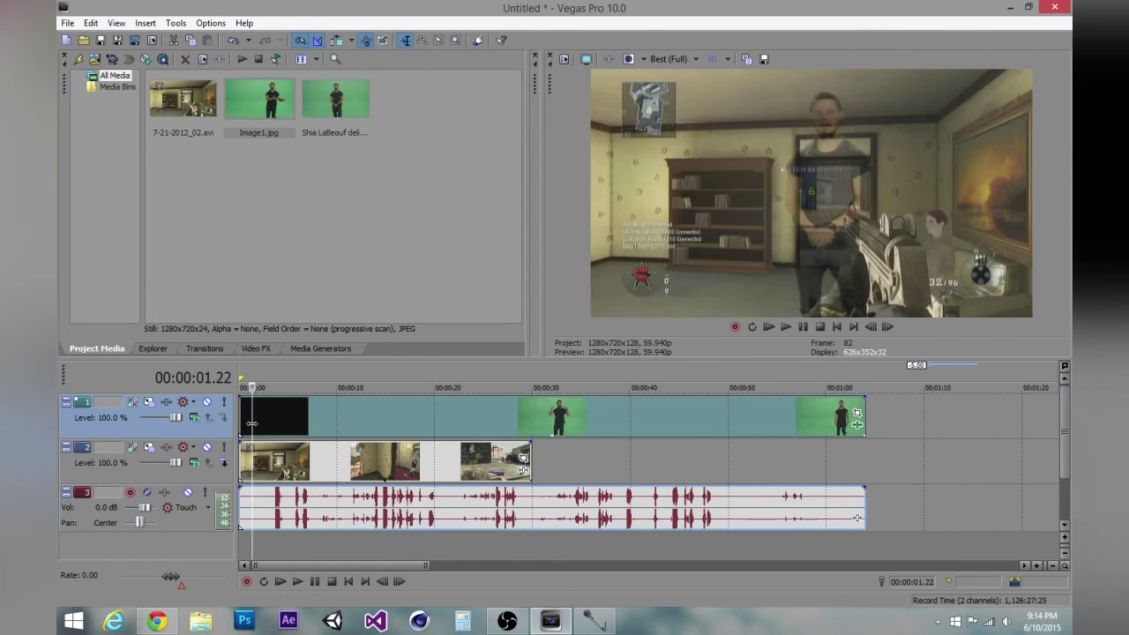
Check the keyed composite at about 1, 4, 8 and 12 seconds, ending at 00:00:04.24.
{"action": "left_click", "coordinate": [283, 416]}
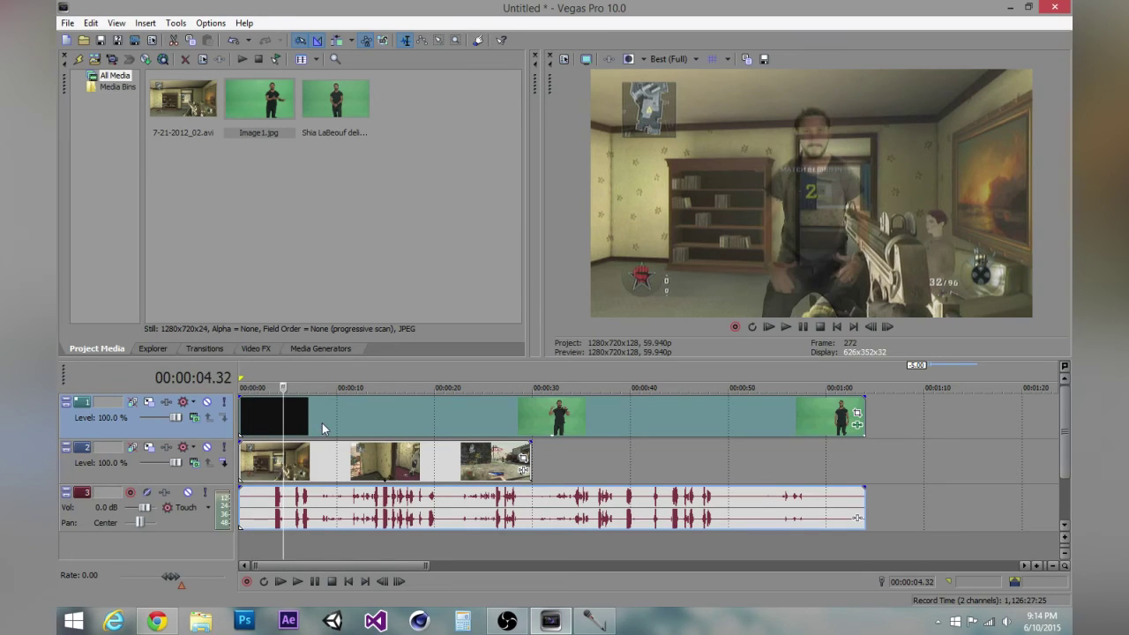
{"action": "left_click", "coordinate": [322, 422]}
{"action": "left_click", "coordinate": [250, 419]}
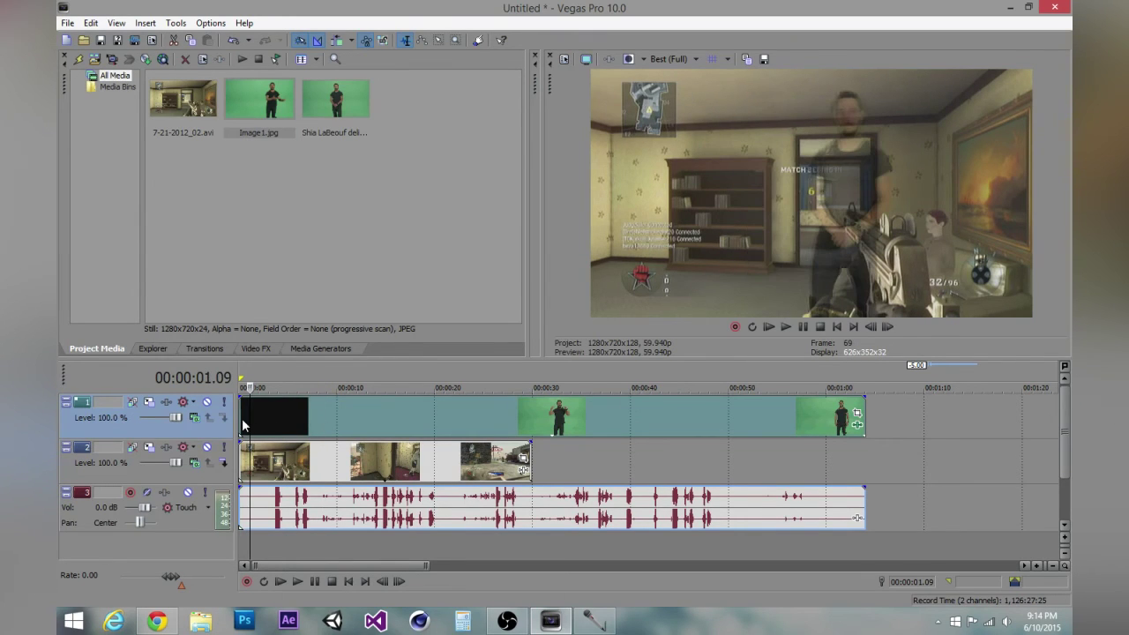
{"action": "left_click", "coordinate": [244, 426]}
{"action": "left_click", "coordinate": [322, 424]}
{"action": "left_click", "coordinate": [359, 422]}
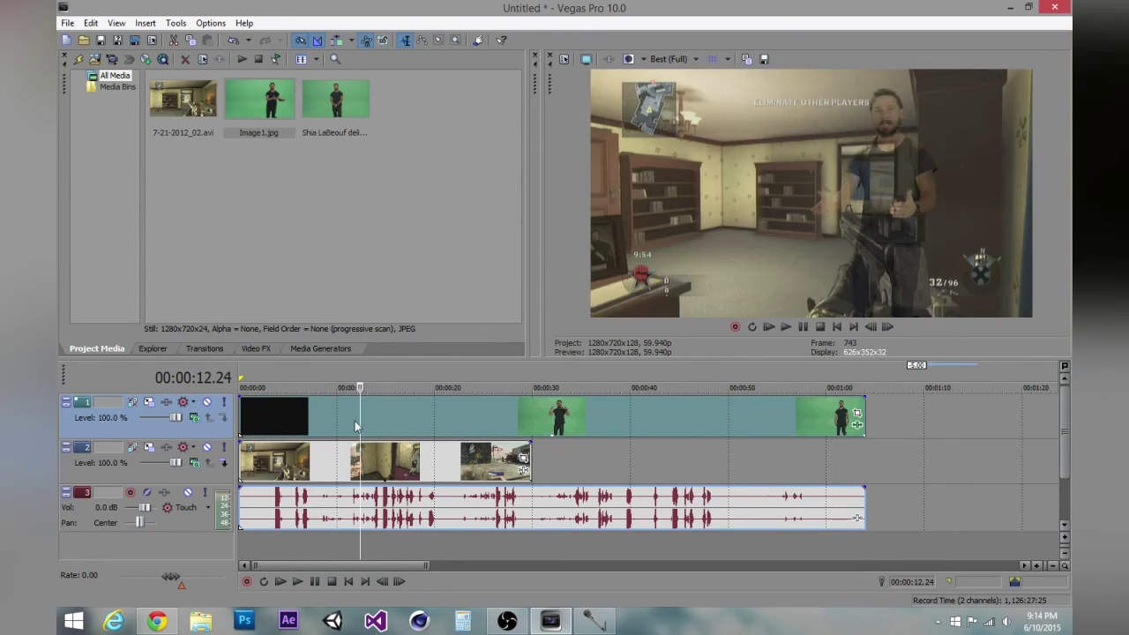
{"action": "left_click", "coordinate": [282, 424]}
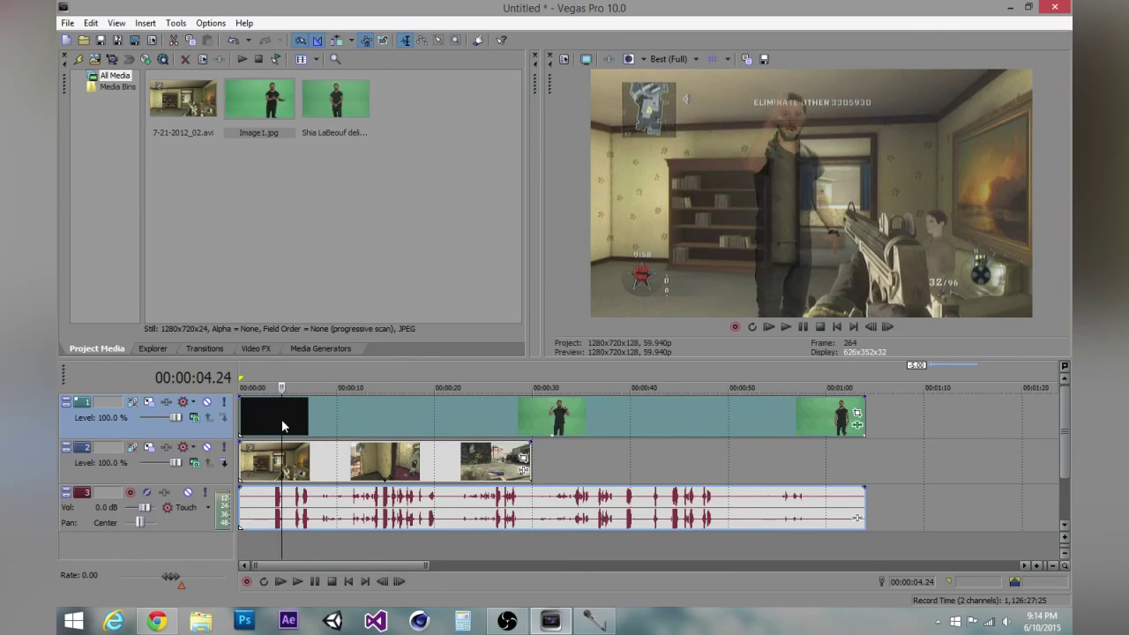
Lower the speaker clip's Chroma Keyer high threshold to 0.490.
{"action": "left_click", "coordinate": [856, 427]}
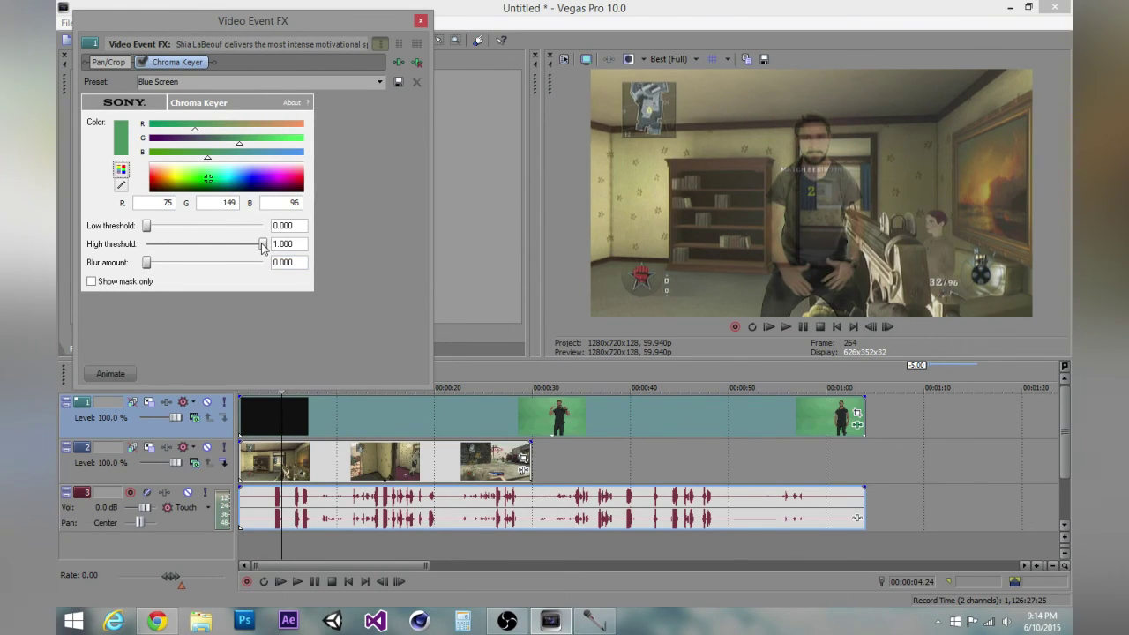
{"action": "left_click_drag", "start_coordinate": [262, 248], "coordinate": [203, 245]}
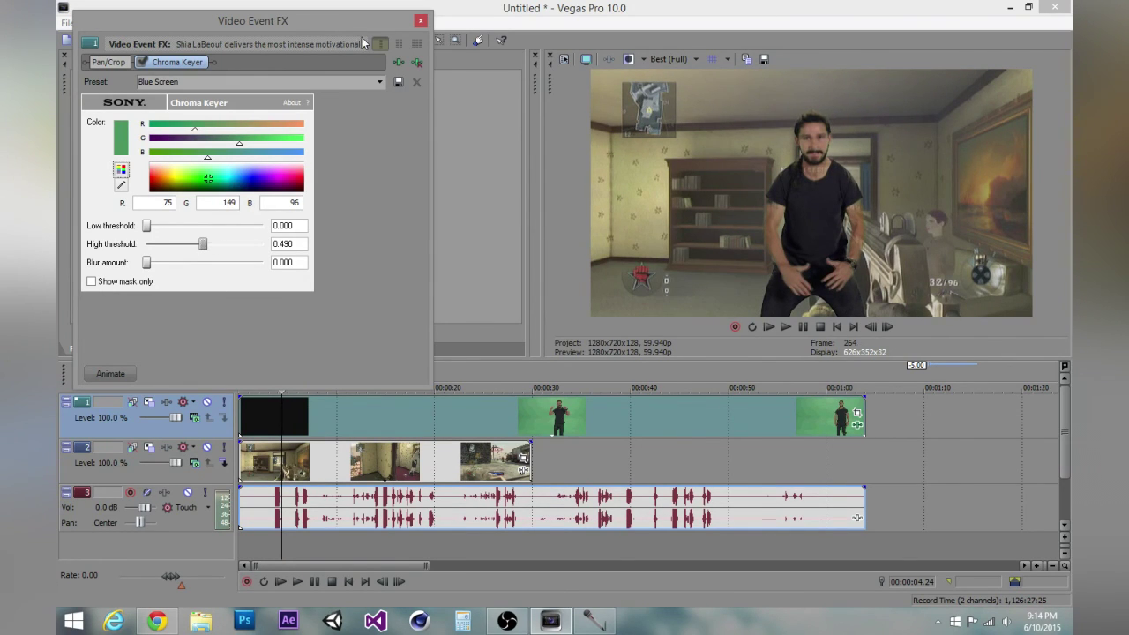
{"action": "left_click", "coordinate": [420, 19]}
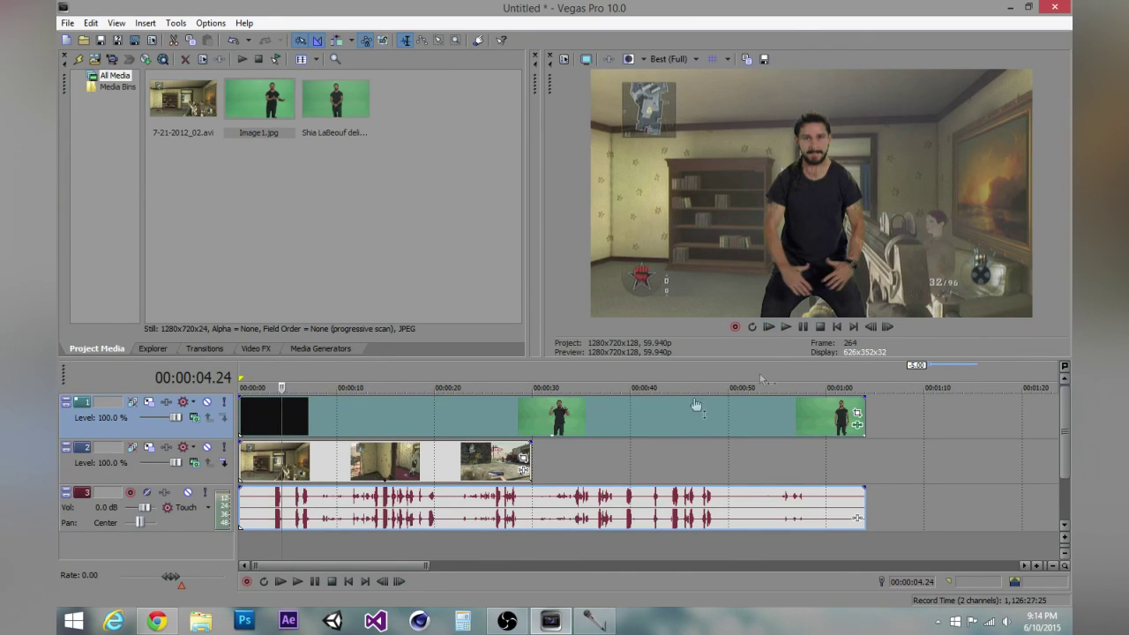
Play the keyed composite from the start and pause at 00:00:07.17.
{"action": "left_click", "coordinate": [769, 326]}
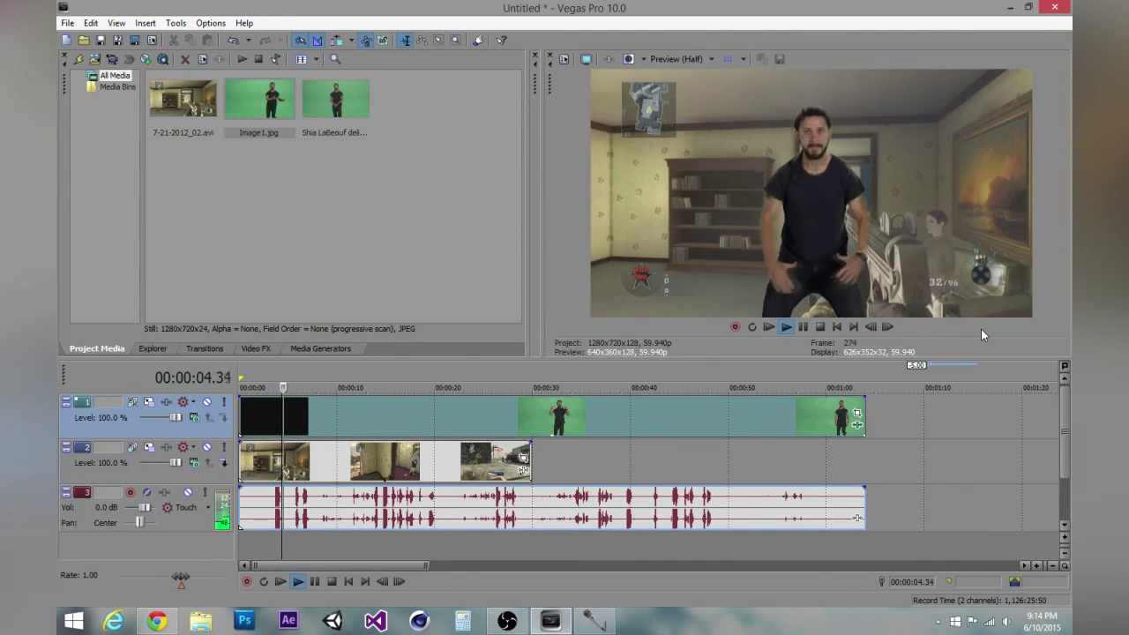
{"action": "left_click", "coordinate": [803, 327]}
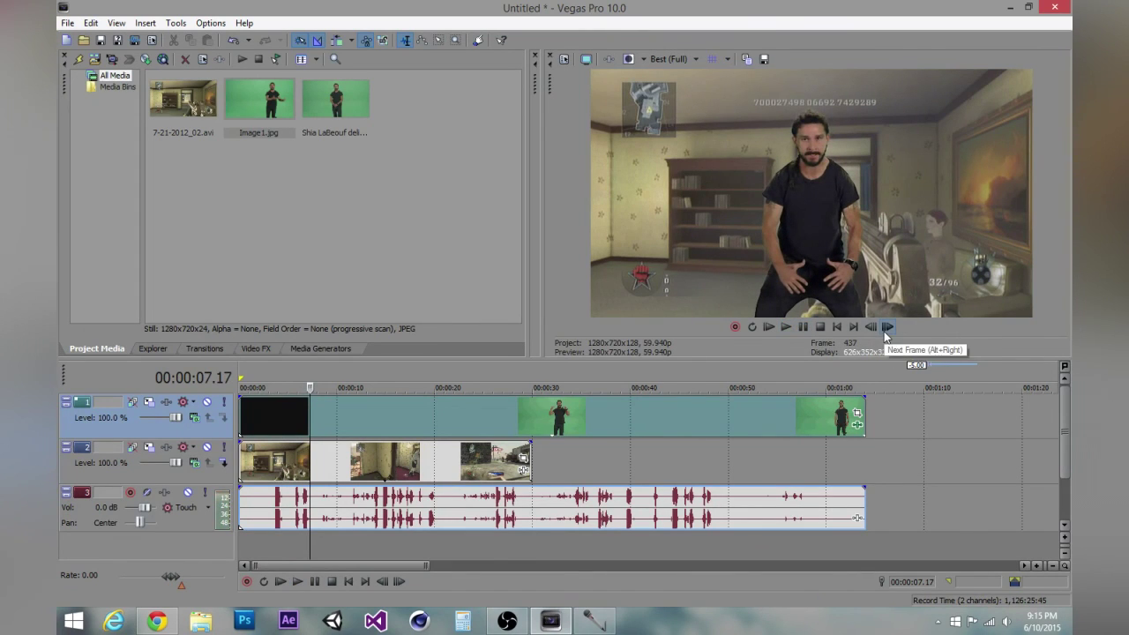